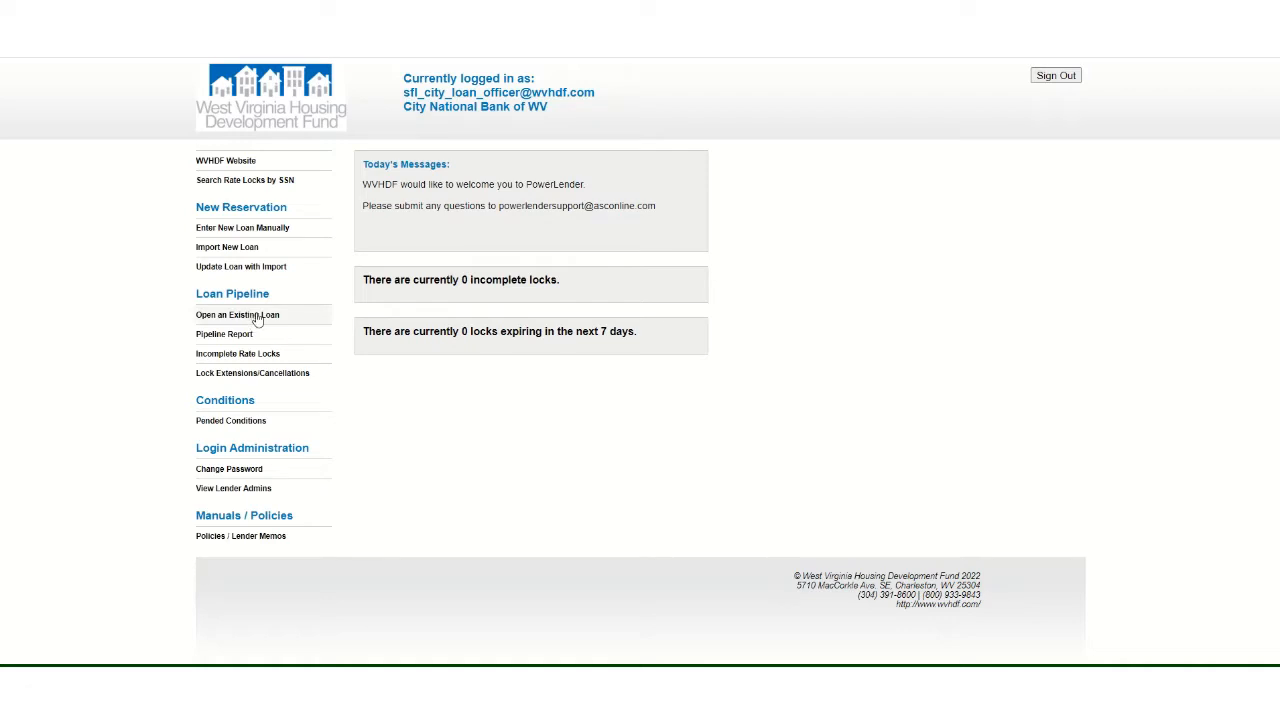
# - Open the existing-loan area of the pipeline and bring up the recent application keys
pyautogui.click(239, 317)
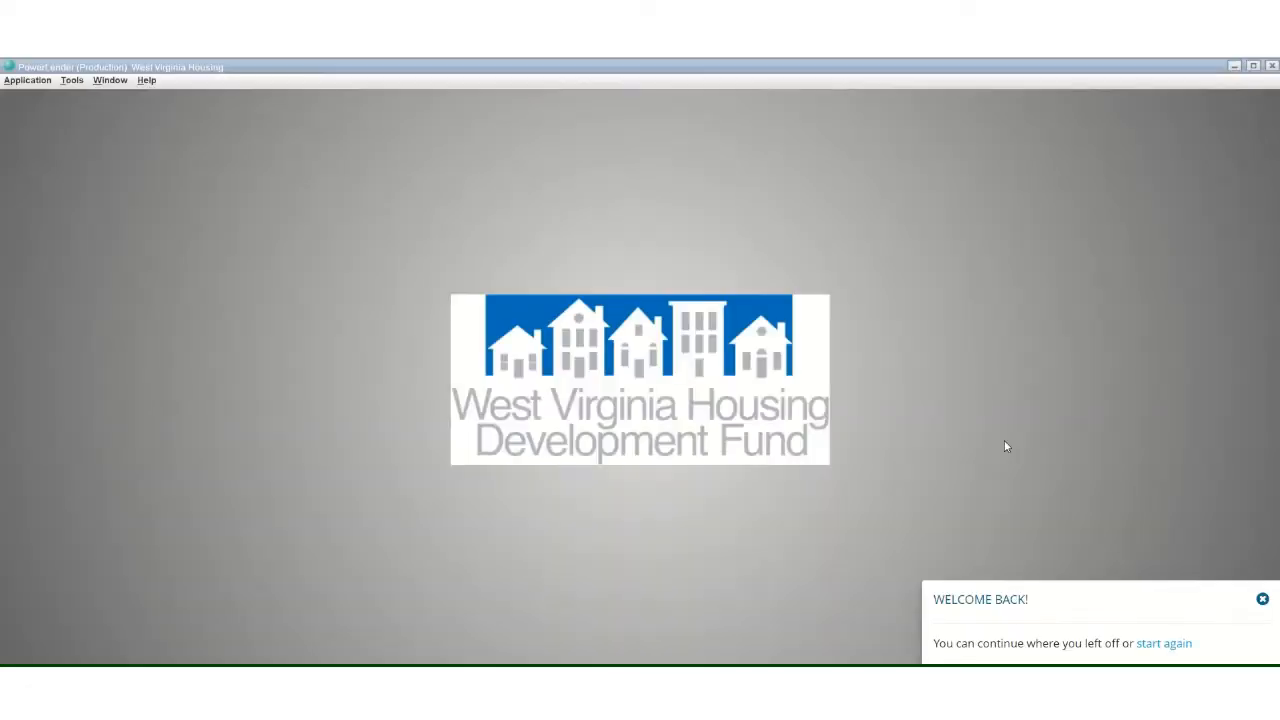
pyautogui.click(27, 80)
pyautogui.click(22, 108)
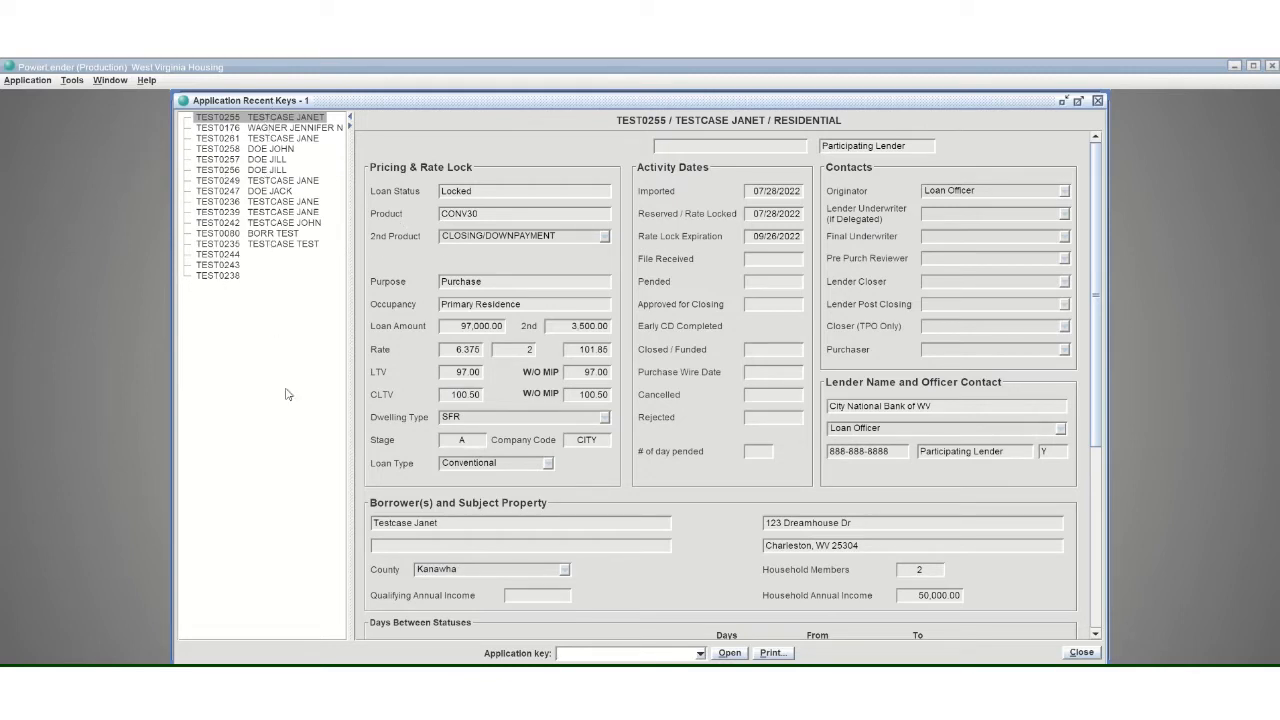
# - Look through the application key lookup, including the loan status, product and rate lock expiration columns, and close it
pyautogui.click(700, 653)
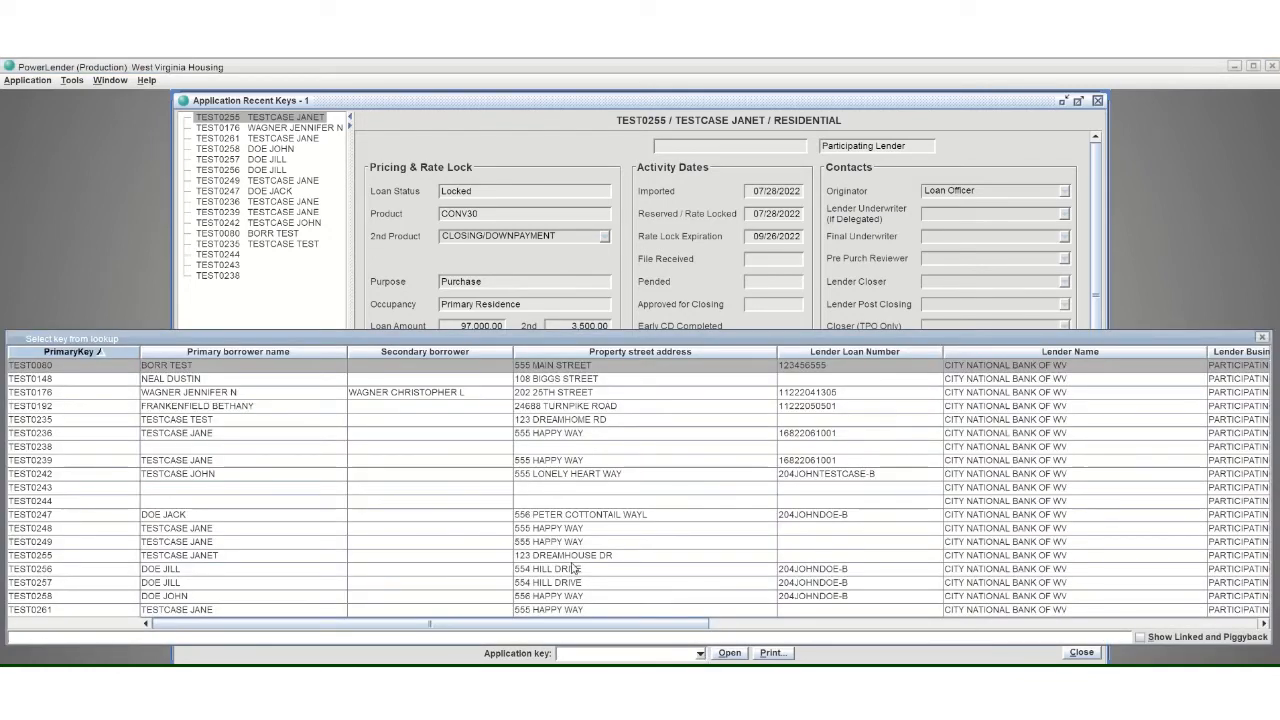
pyautogui.click(567, 492)
pyautogui.moveTo(203, 628); pyautogui.dragTo(451, 629)
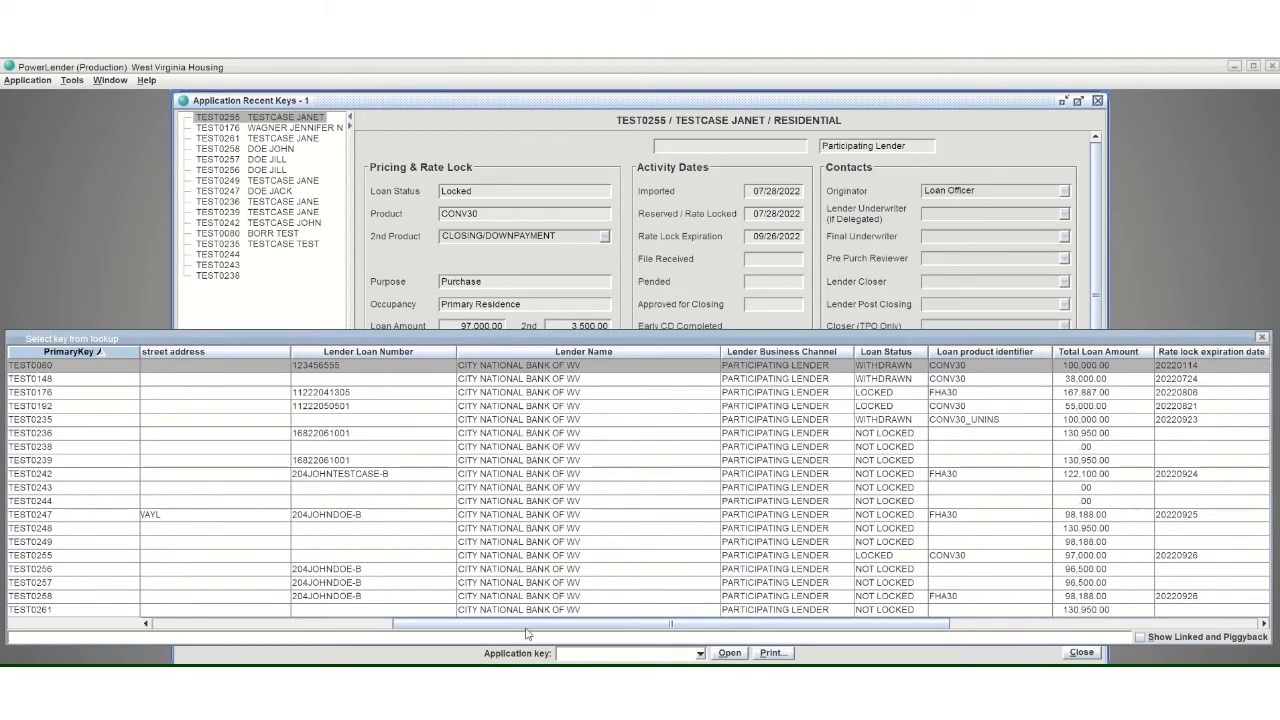
pyautogui.click(168, 623)
pyautogui.click(168, 623)
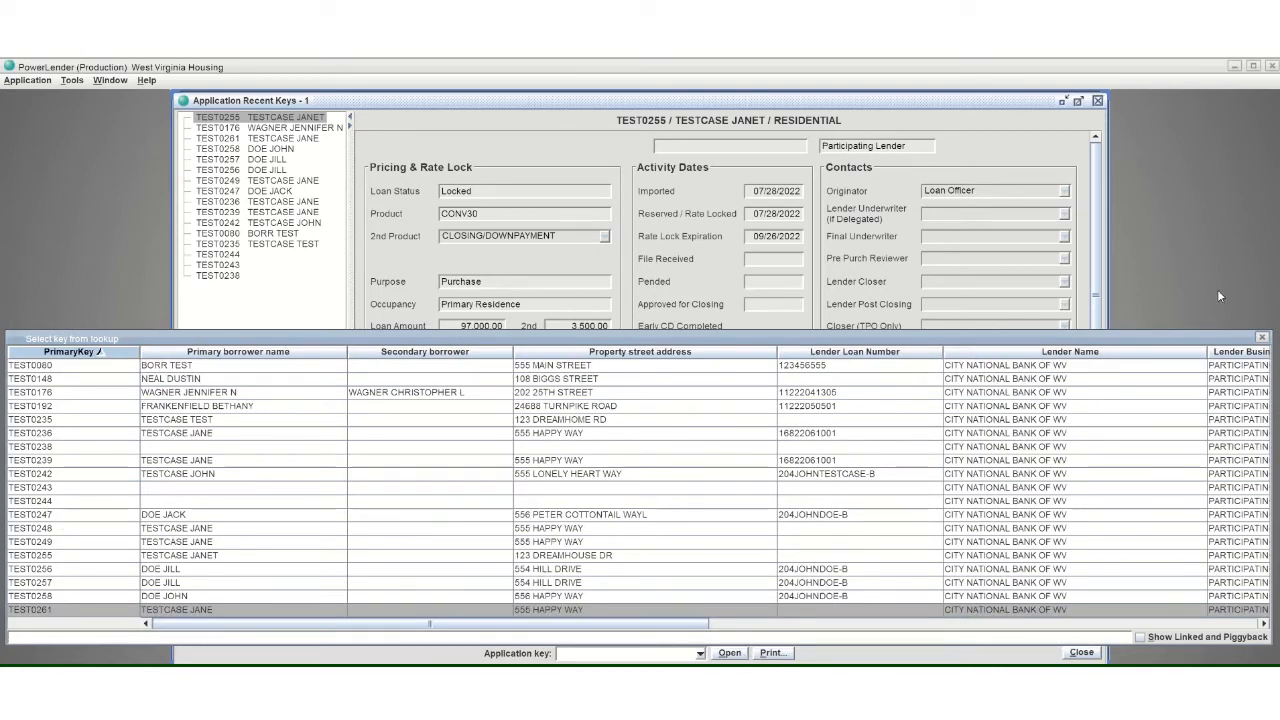
pyautogui.click(1263, 338)
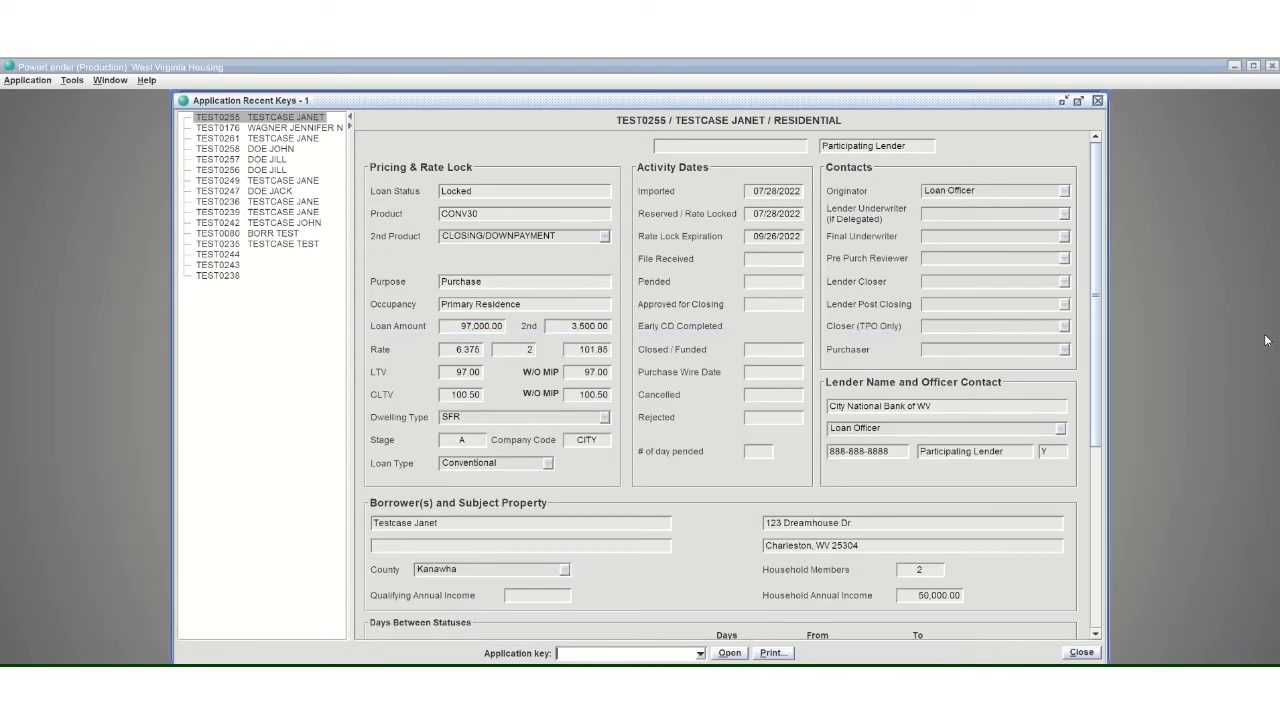
# - Open the first loan in the recent list in a widened window and show its STATUS screen
pyautogui.doubleClick(220, 120)
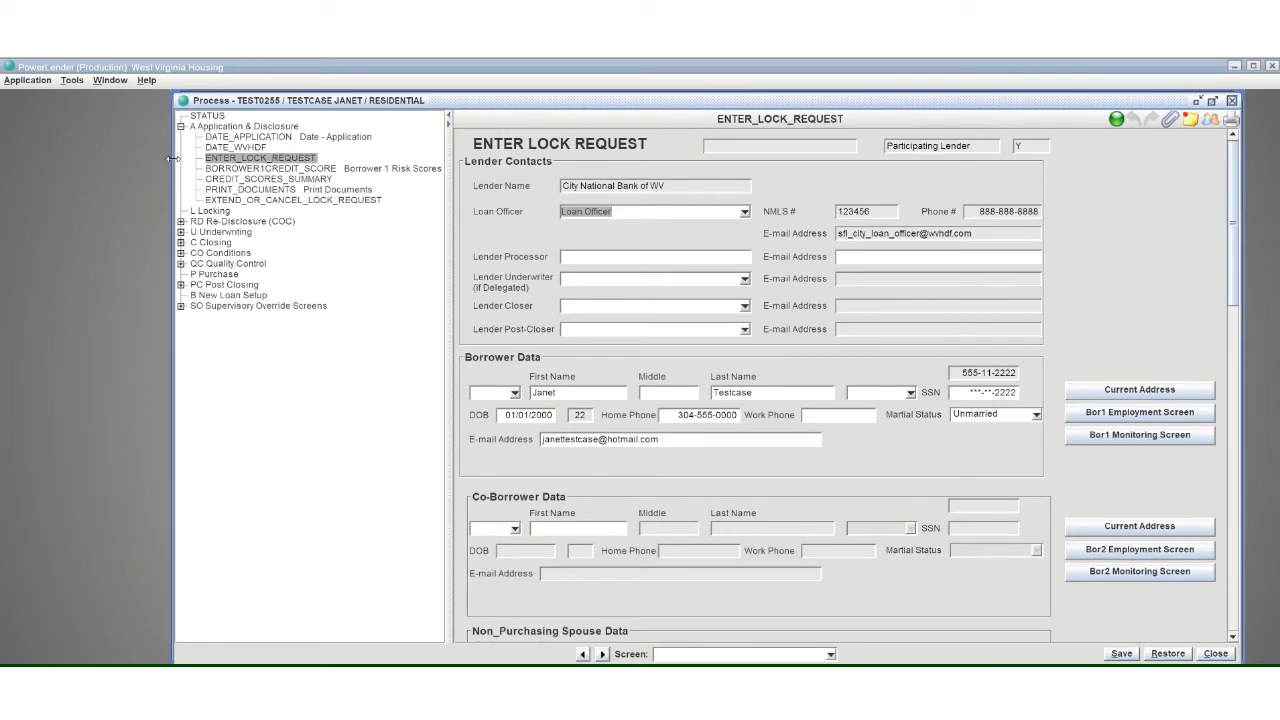
pyautogui.moveTo(175, 160); pyautogui.dragTo(22, 149)
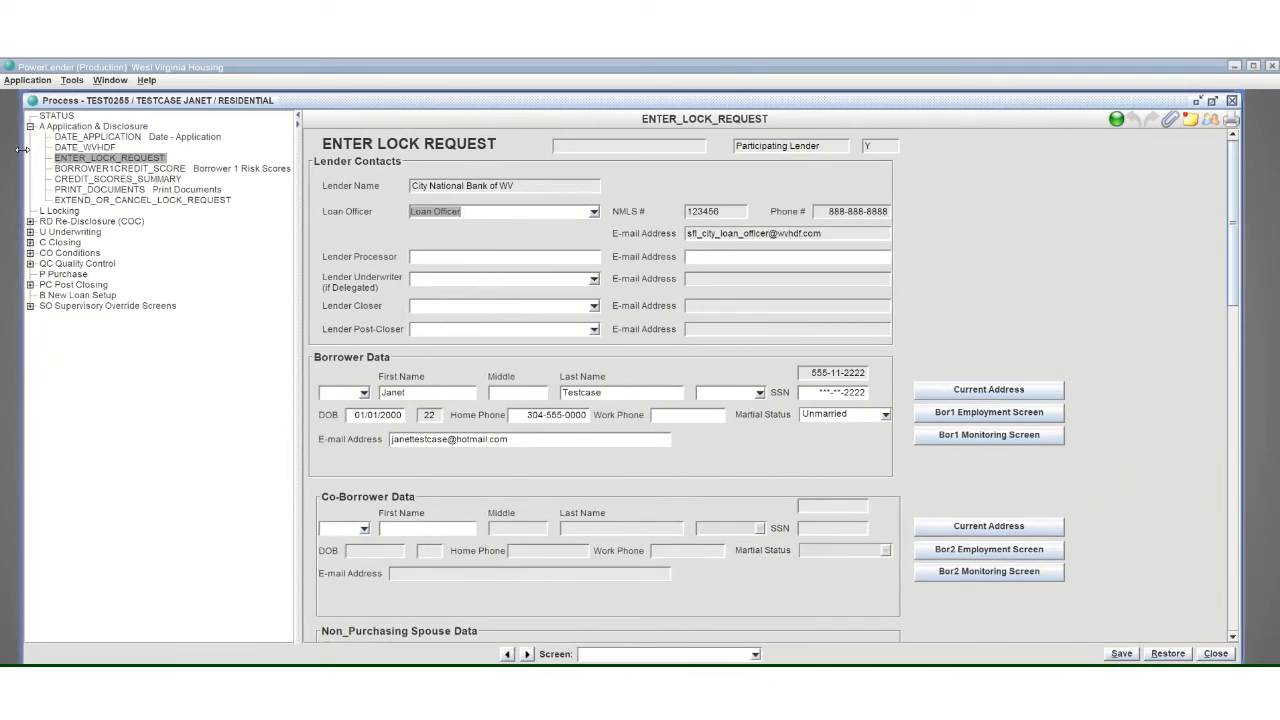
pyautogui.click(66, 117)
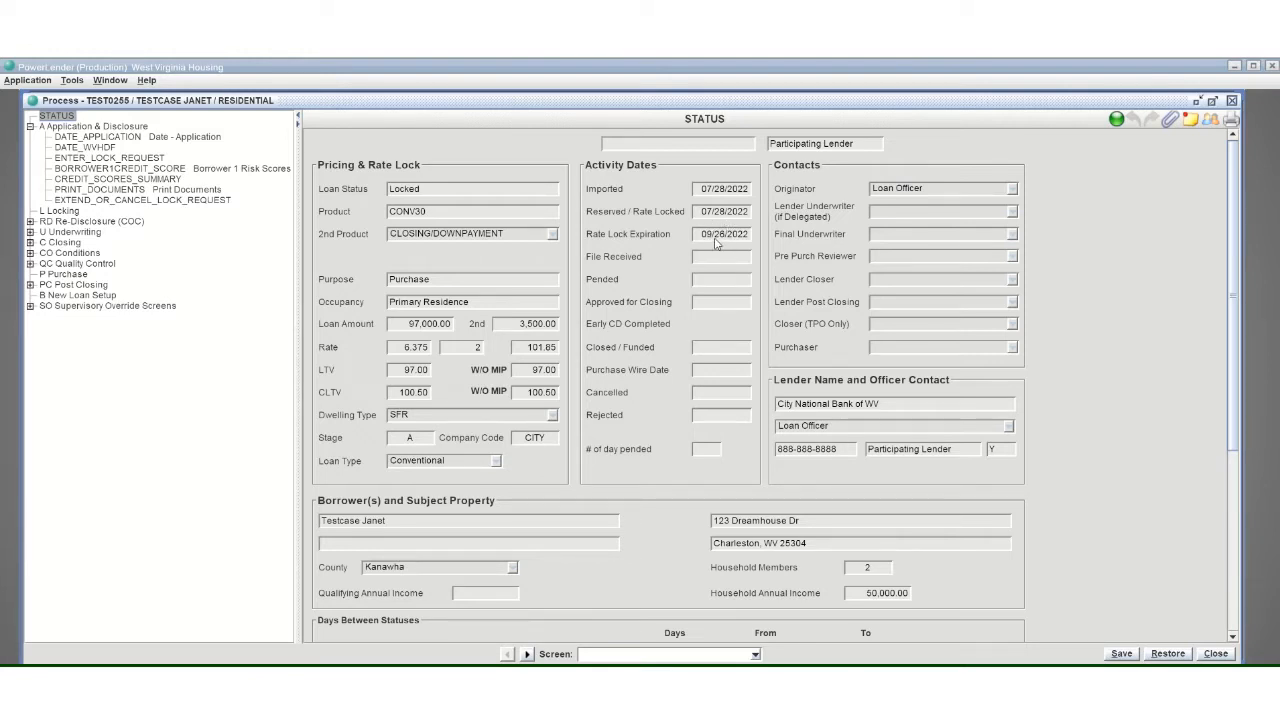
# - Review the ENTER_LOCK_REQUEST screen, from the lender contacts and borrower data through the loan terms and rate lock section
pyautogui.click(72, 161)
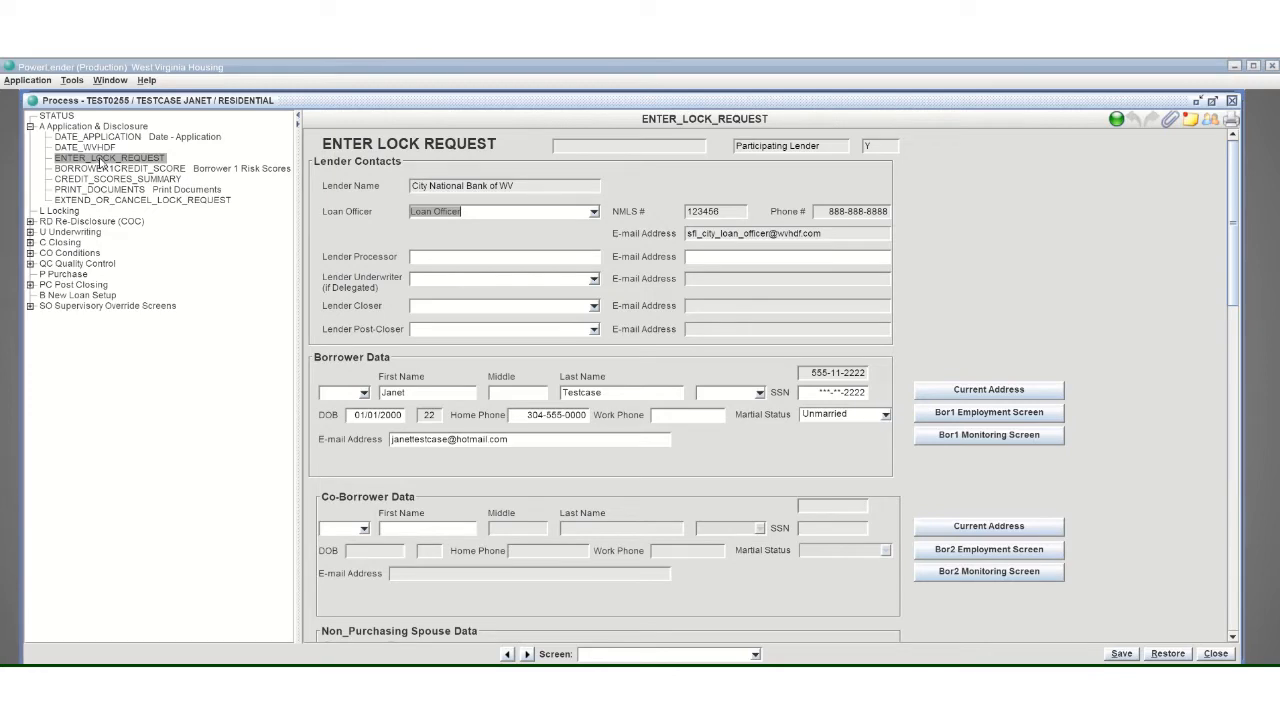
pyautogui.scroll(-3, 1113, 244)
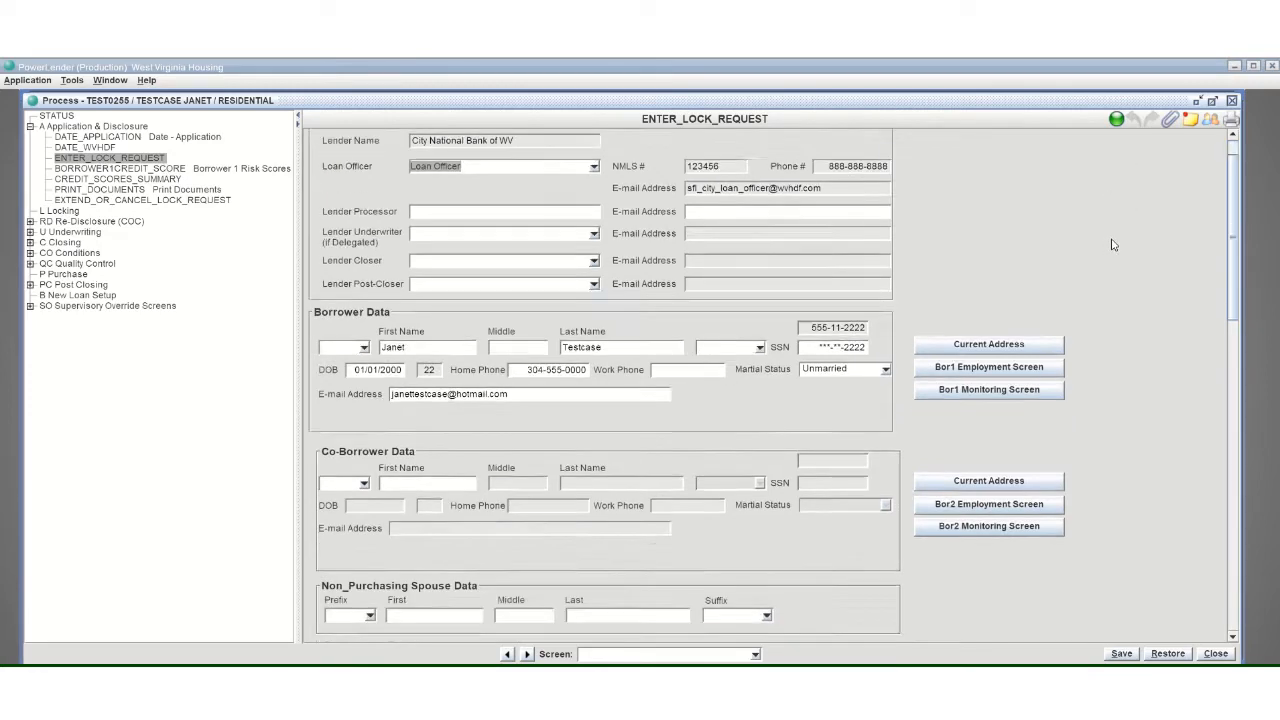
pyautogui.scroll(-10, 1113, 244)
pyautogui.scroll(-5, 1118, 246)
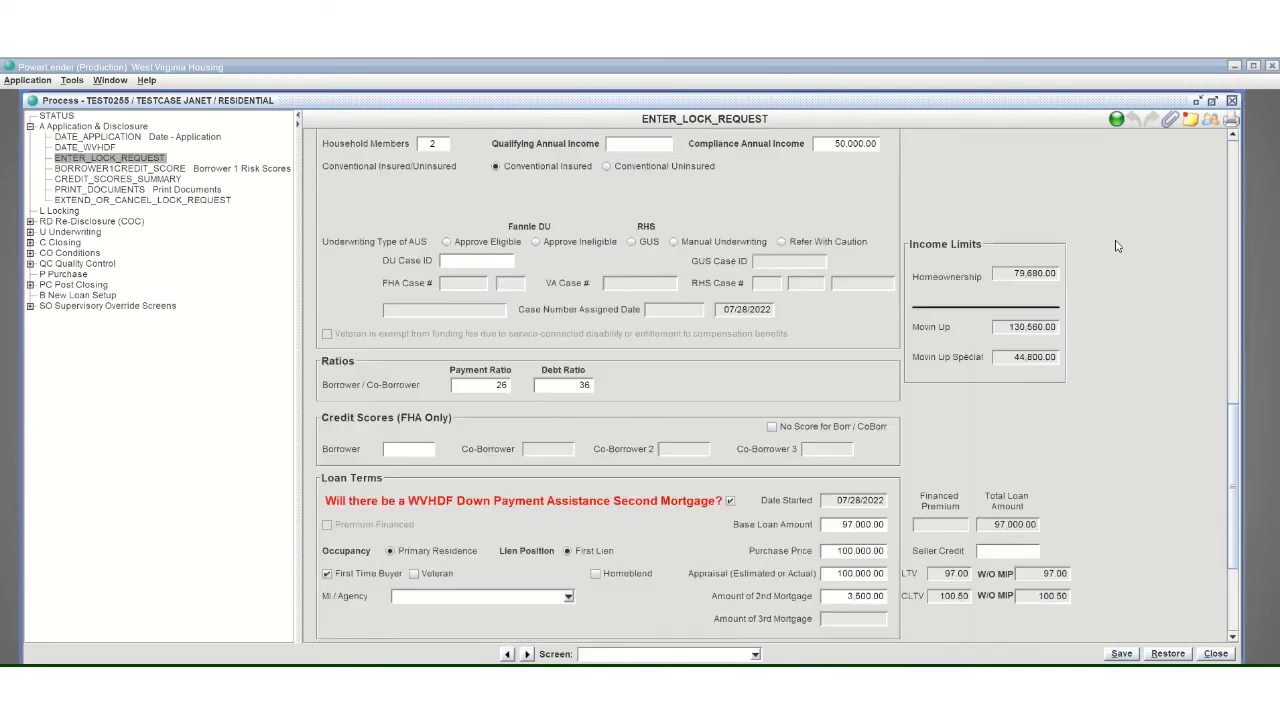
pyautogui.scroll(-5, 1118, 246)
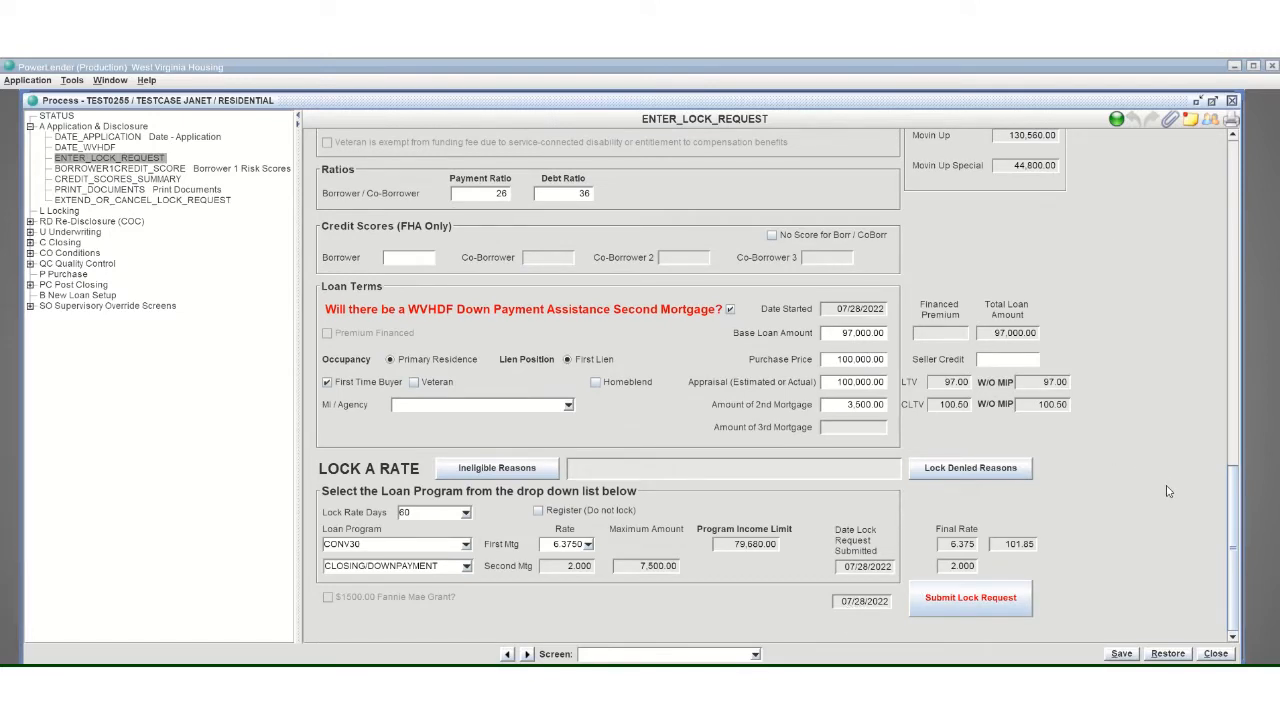
pyautogui.scroll(15, 1168, 491)
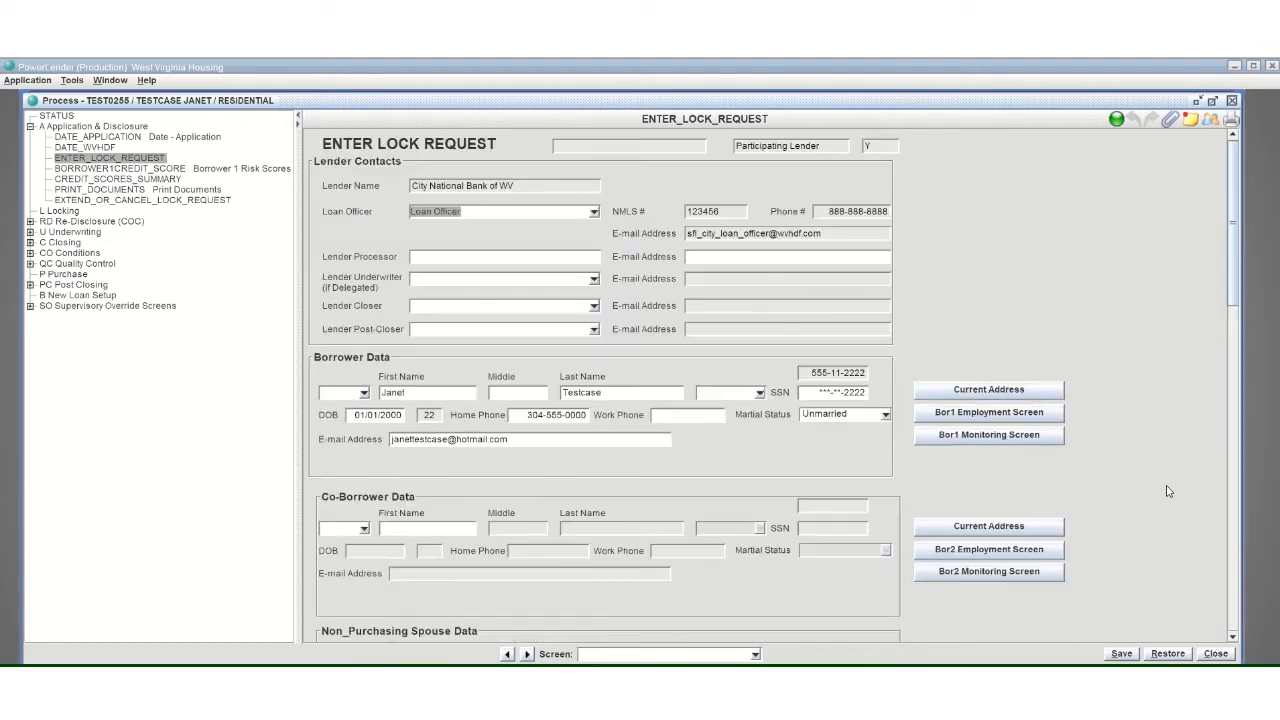
pyautogui.scroll(-5, 1165, 282)
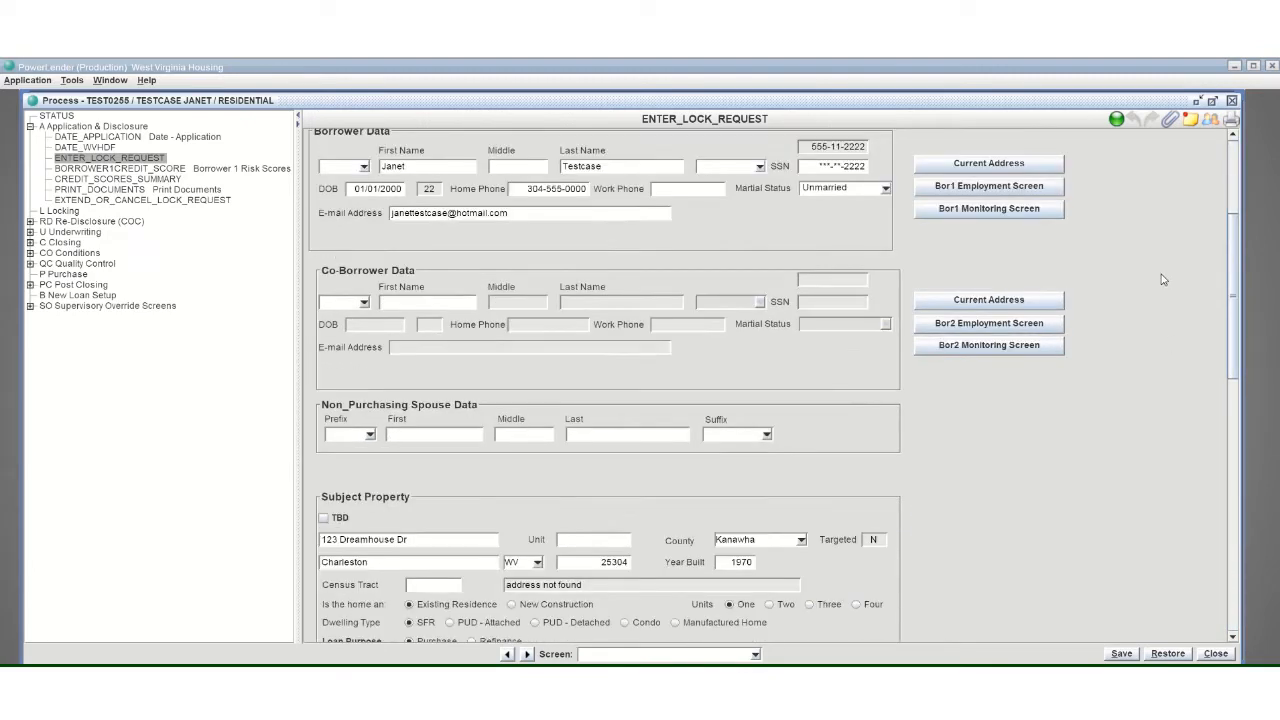
pyautogui.scroll(-11, 1163, 279)
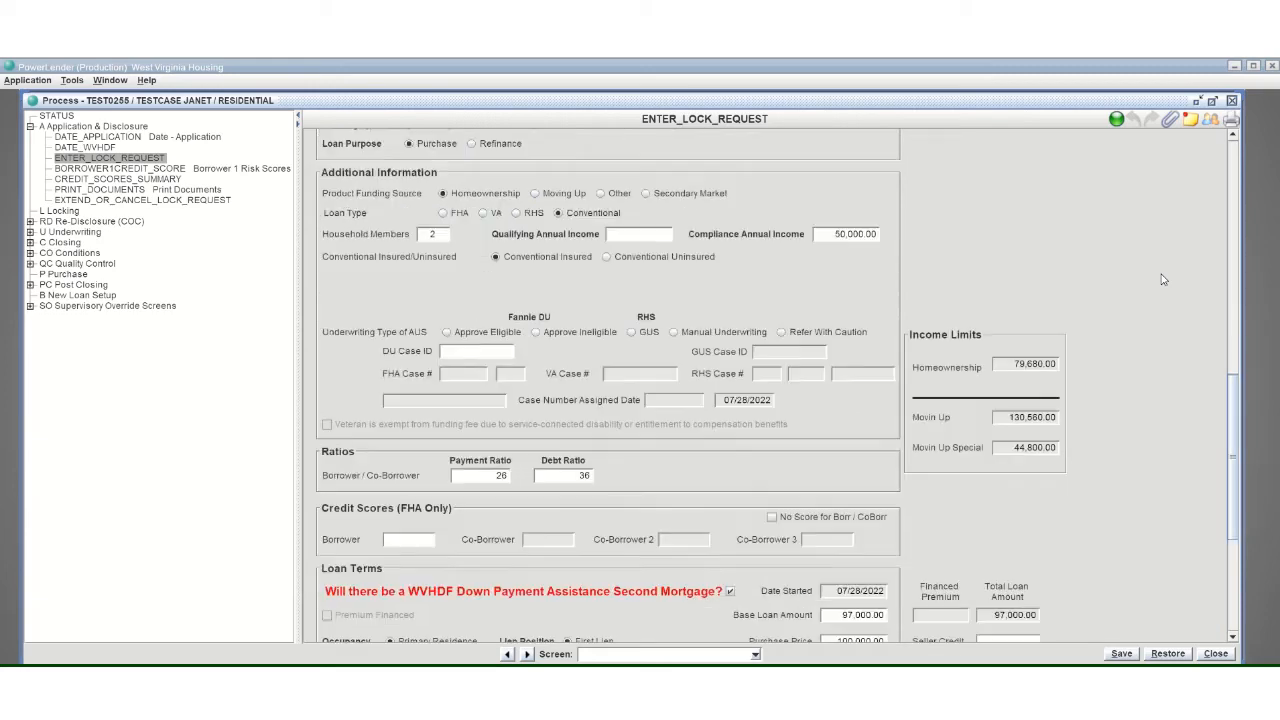
pyautogui.scroll(-4, 1163, 279)
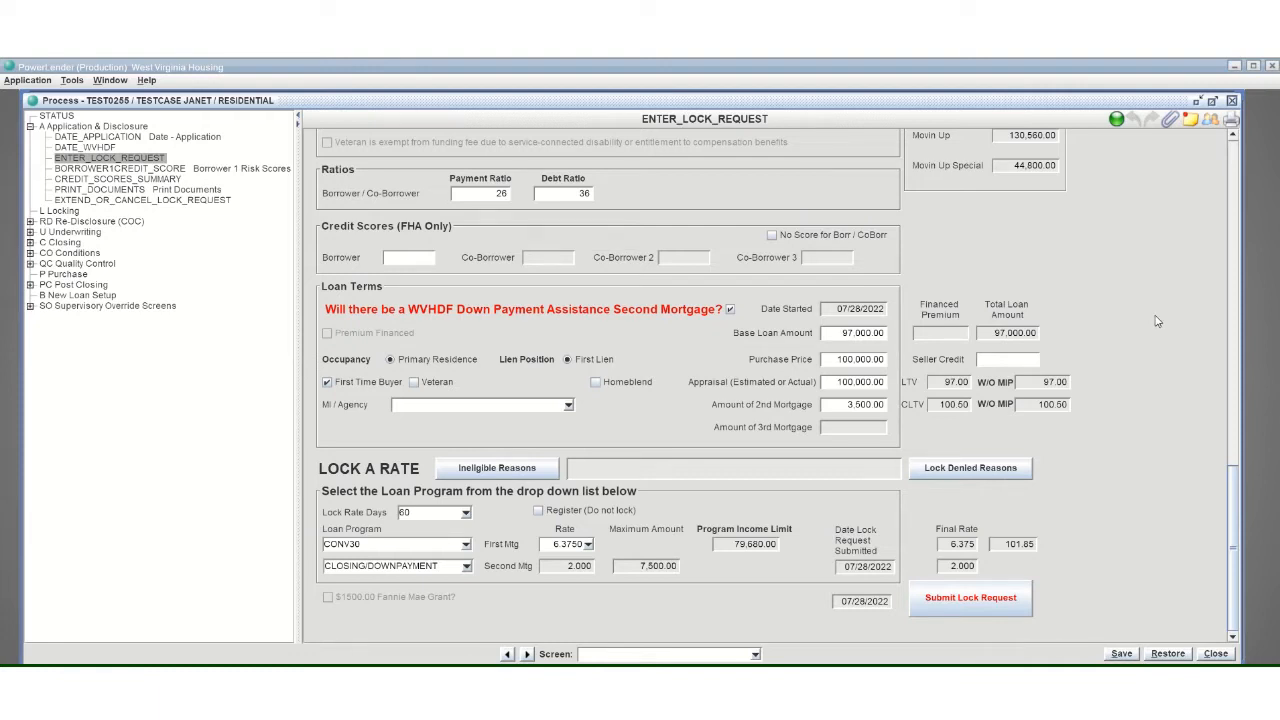
pyautogui.scroll(20, 1150, 331)
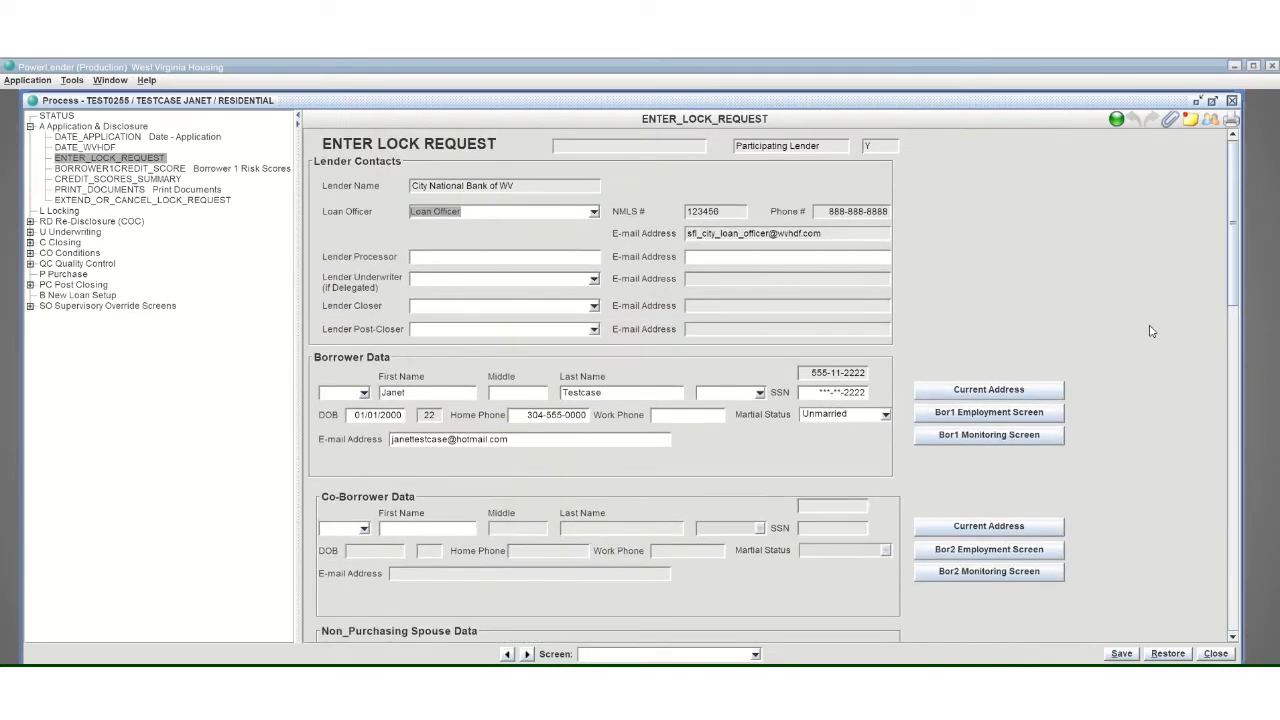
pyautogui.scroll(-3, 1150, 331)
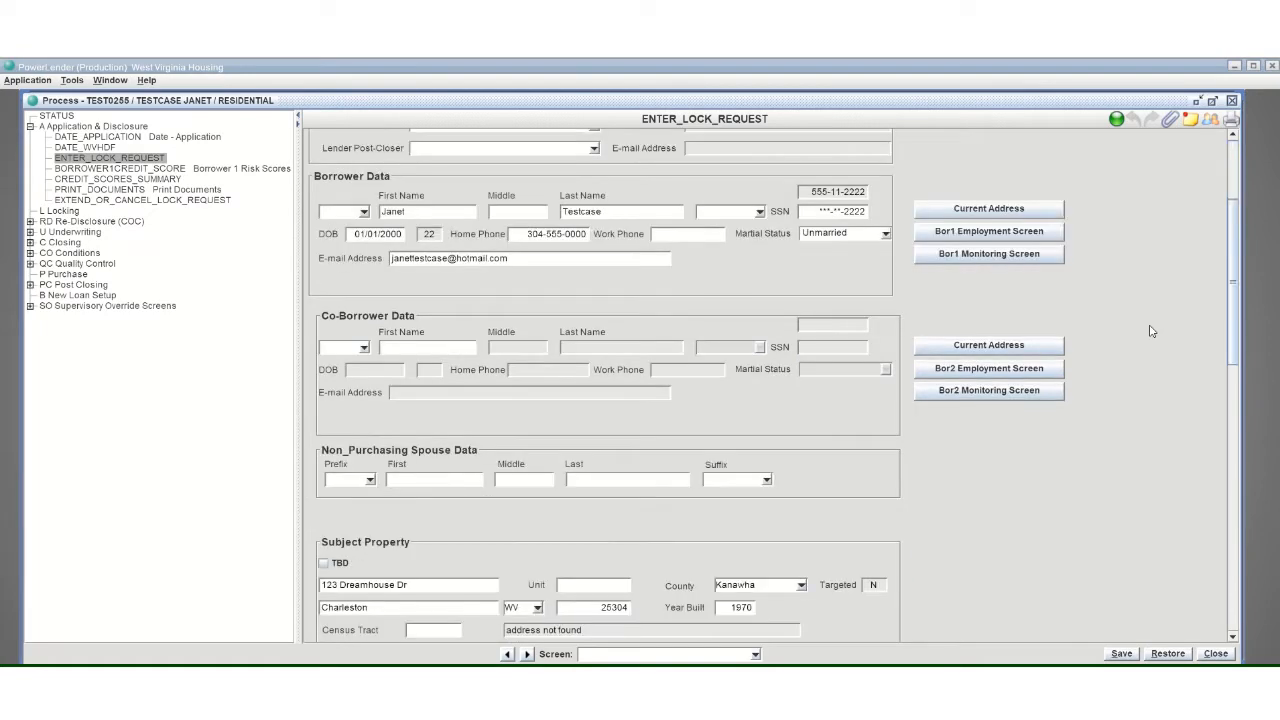
pyautogui.scroll(-5, 1150, 331)
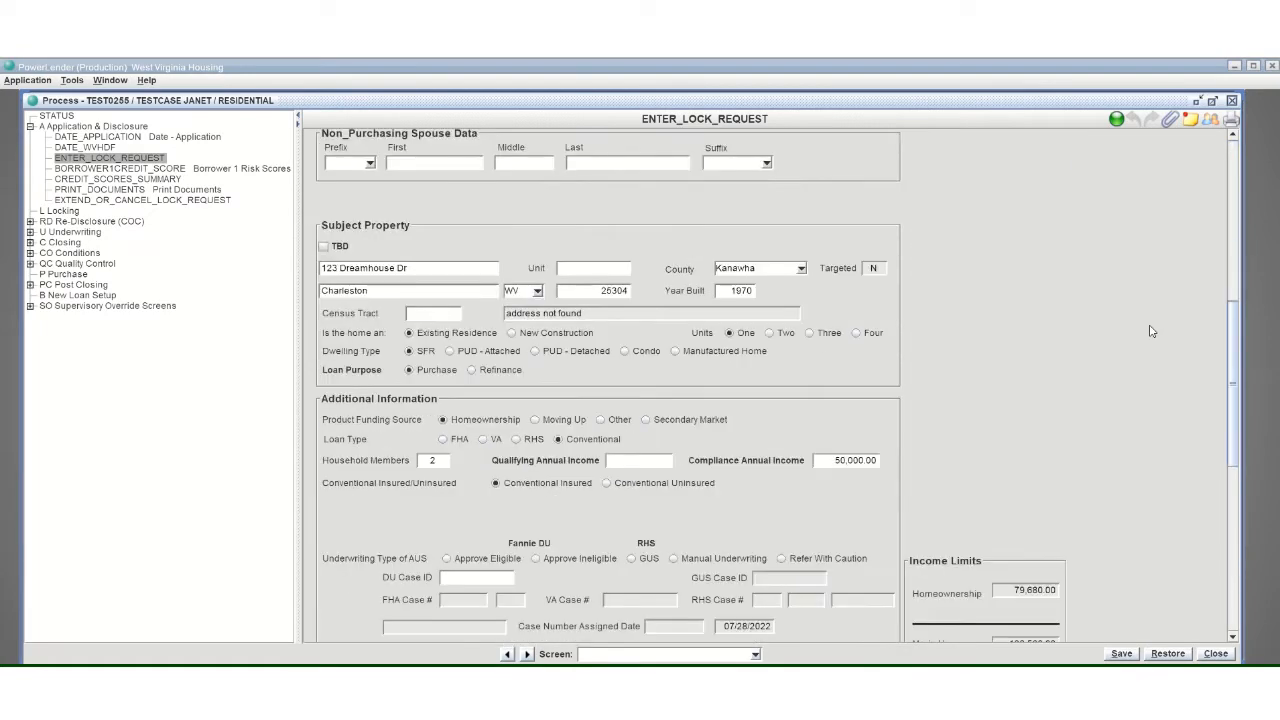
pyautogui.scroll(-6, 1150, 331)
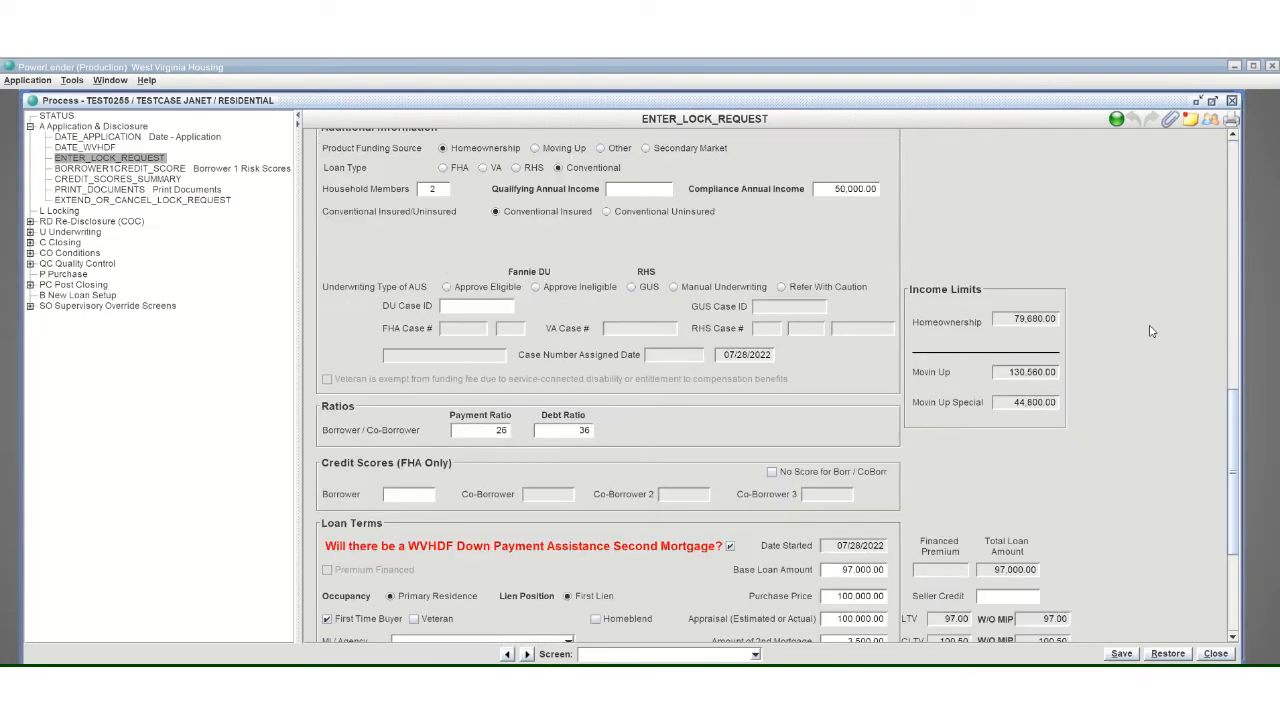
pyautogui.scroll(-2, 1150, 331)
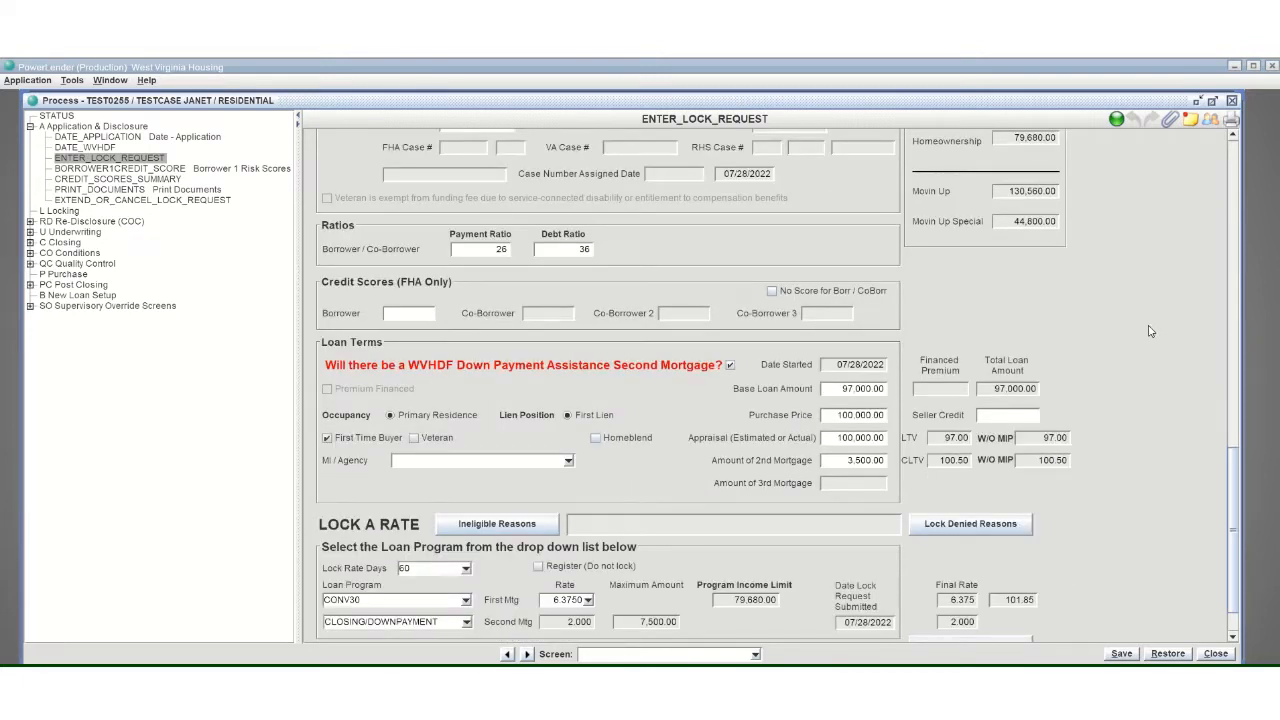
pyautogui.scroll(-1, 1143, 347)
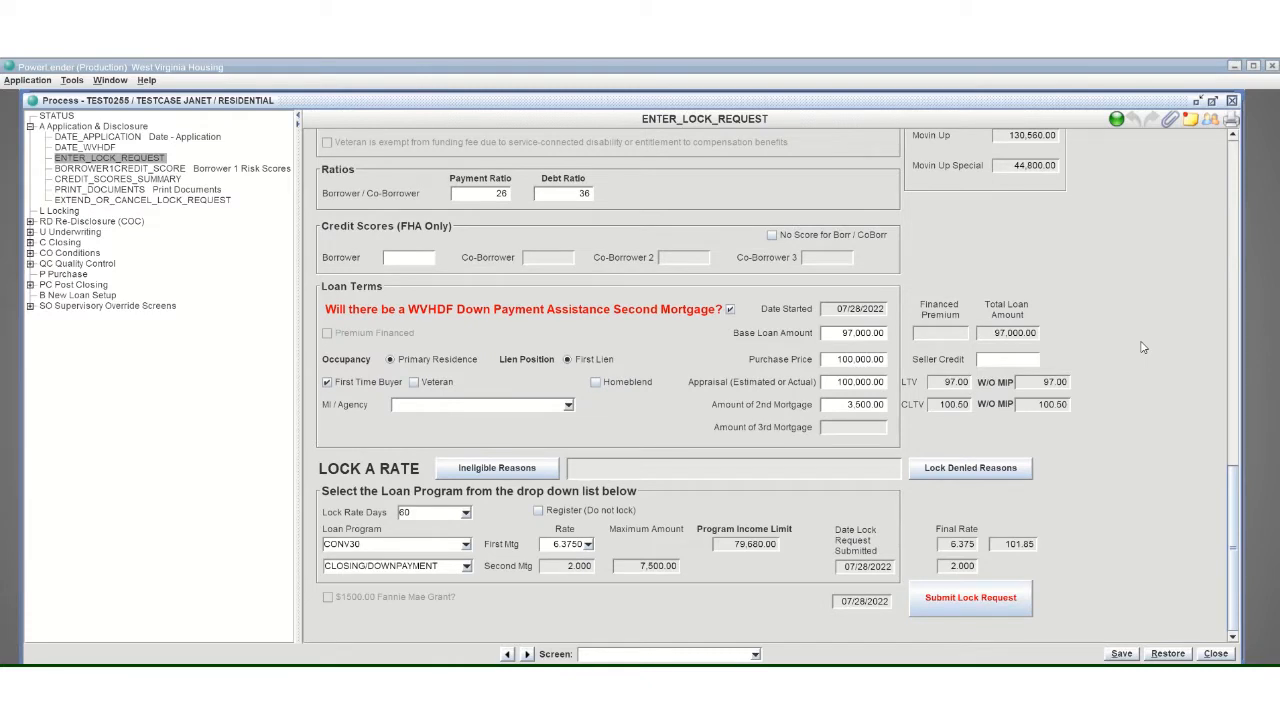
pyautogui.scroll(9, 1143, 347)
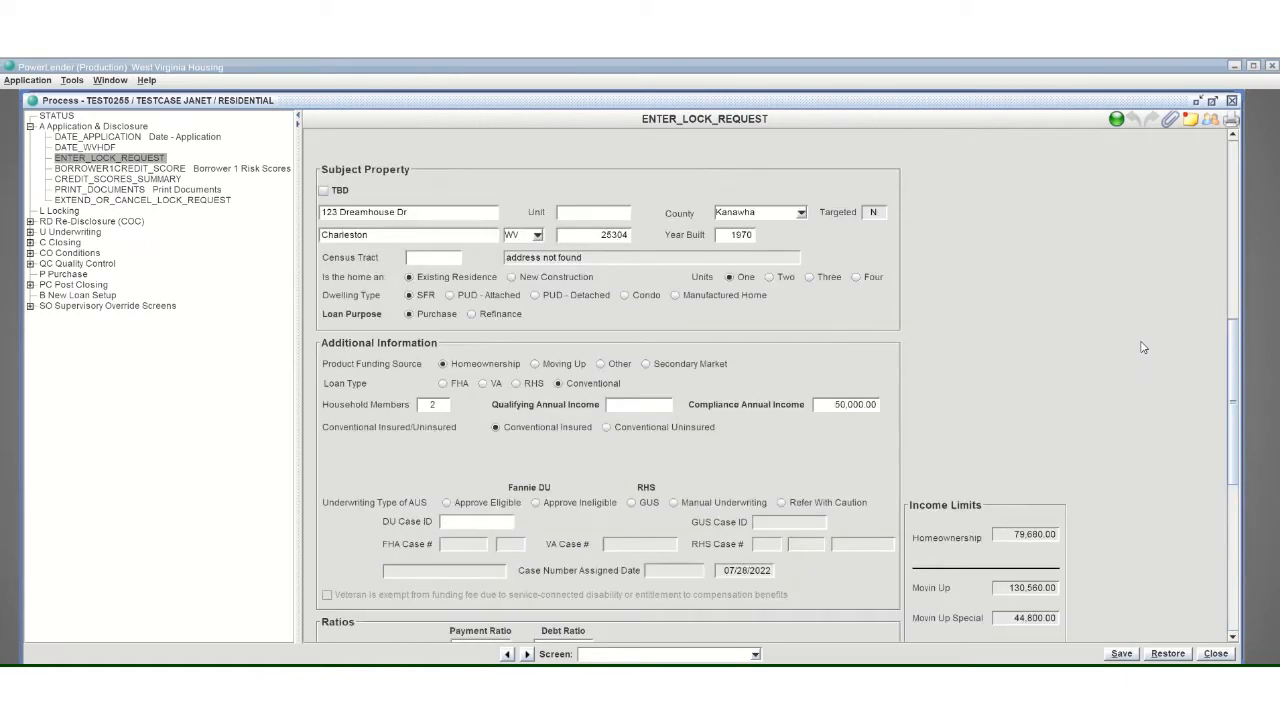
pyautogui.scroll(6, 593, 298)
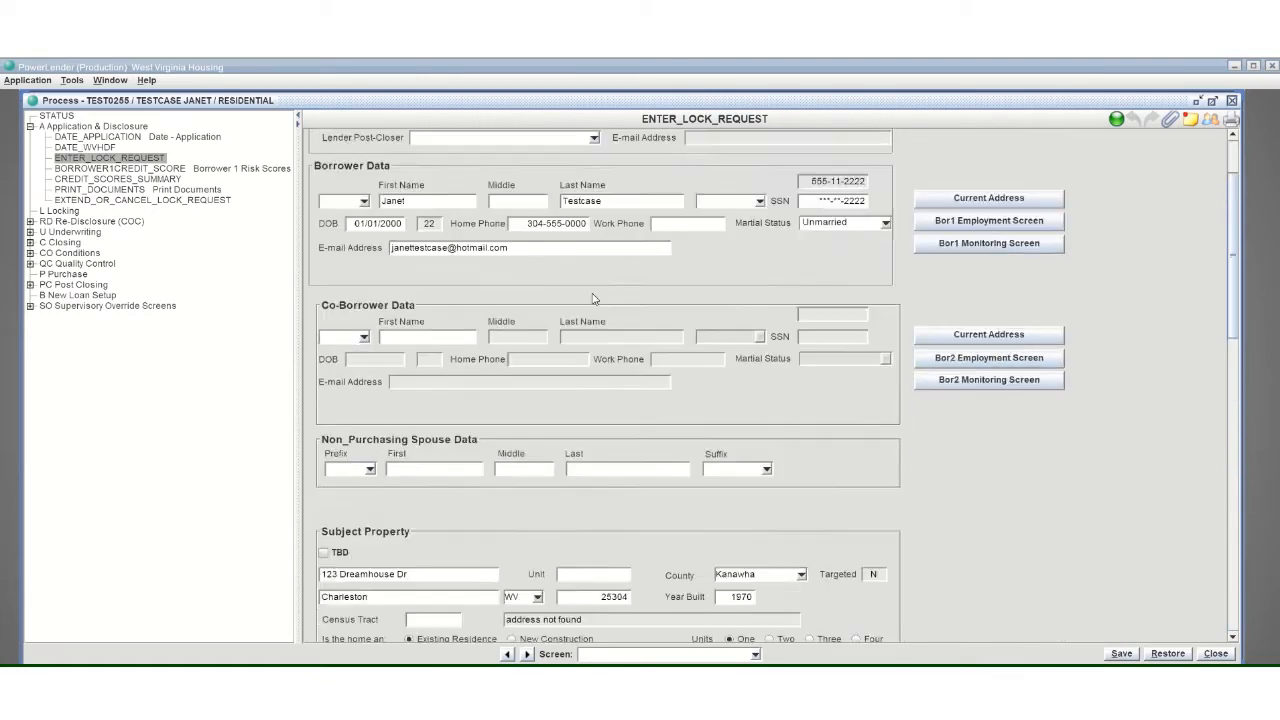
# - Set the Amount of 2nd Mortgage in the Loan Terms to 4,500.00
pyautogui.scroll(-7, 593, 298)
pyautogui.scroll(-7, 593, 298)
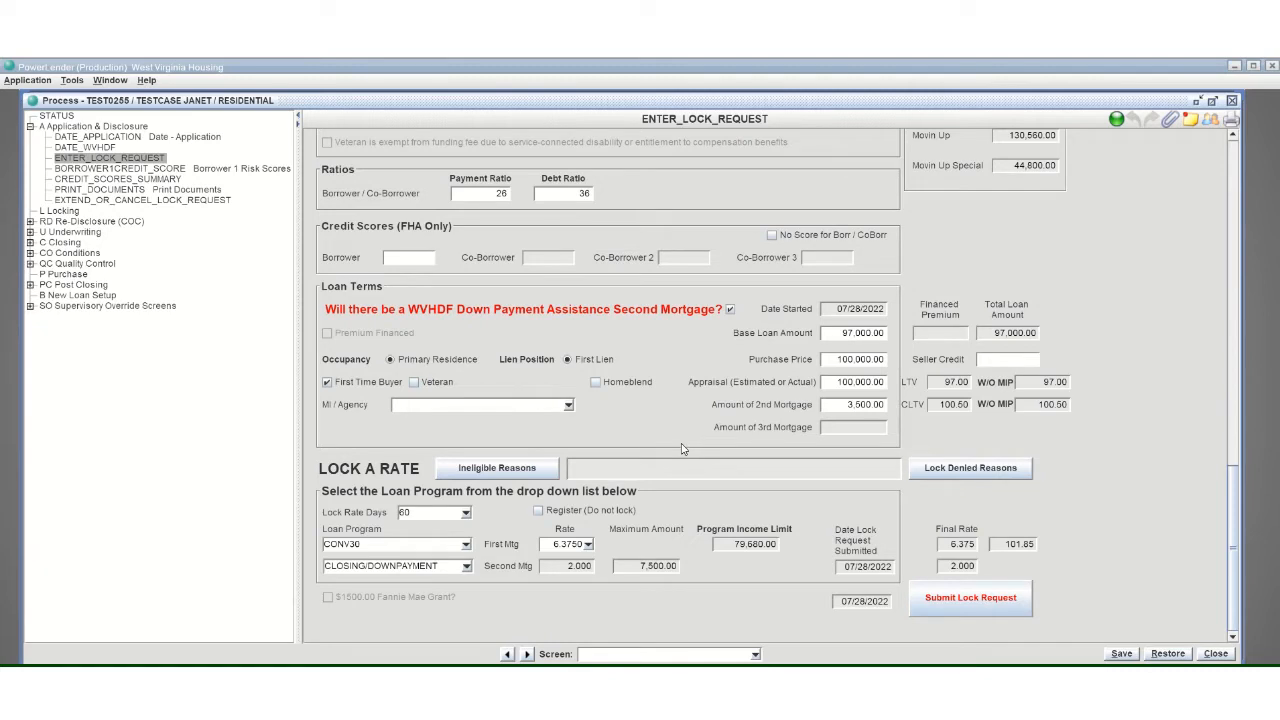
pyautogui.click(878, 405)
pyautogui.write('4500')
pyautogui.press('Tab')
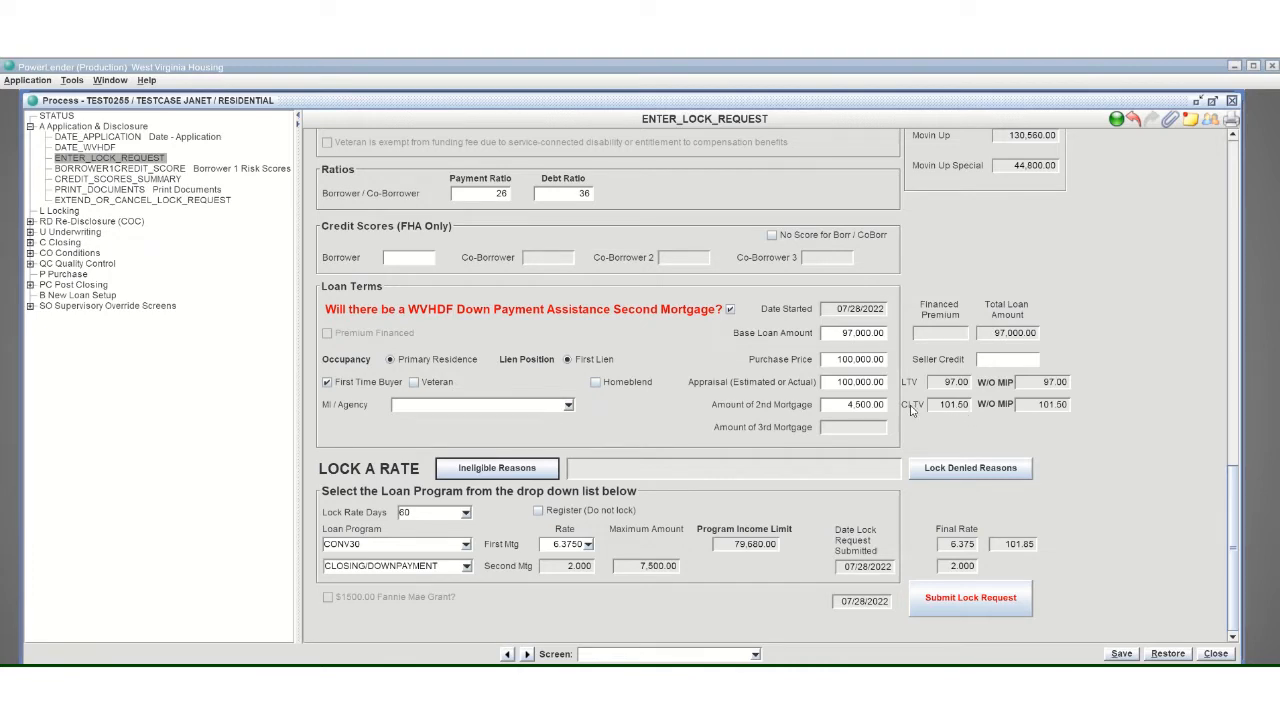
# - Check the Ineligible Reasons for the loan against the Additional Information and Loan Terms in the lock request
pyautogui.click(508, 470)
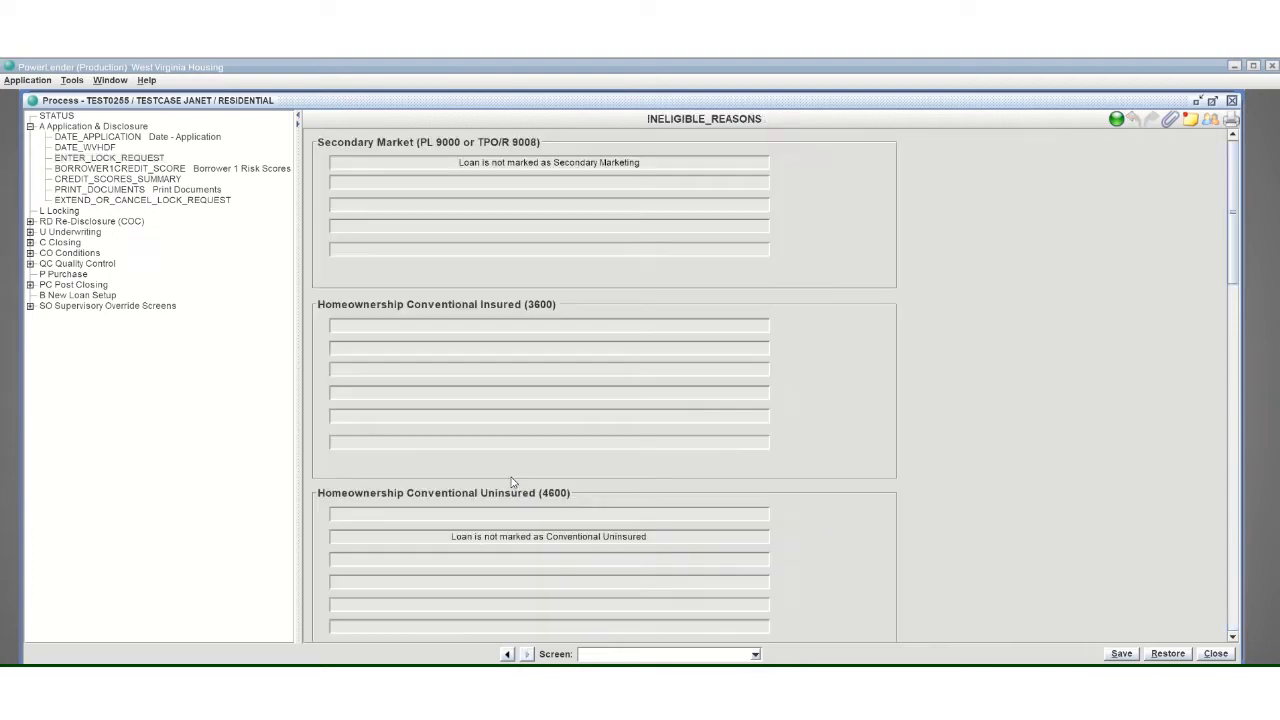
pyautogui.click(76, 158)
pyautogui.scroll(-5, 866, 309)
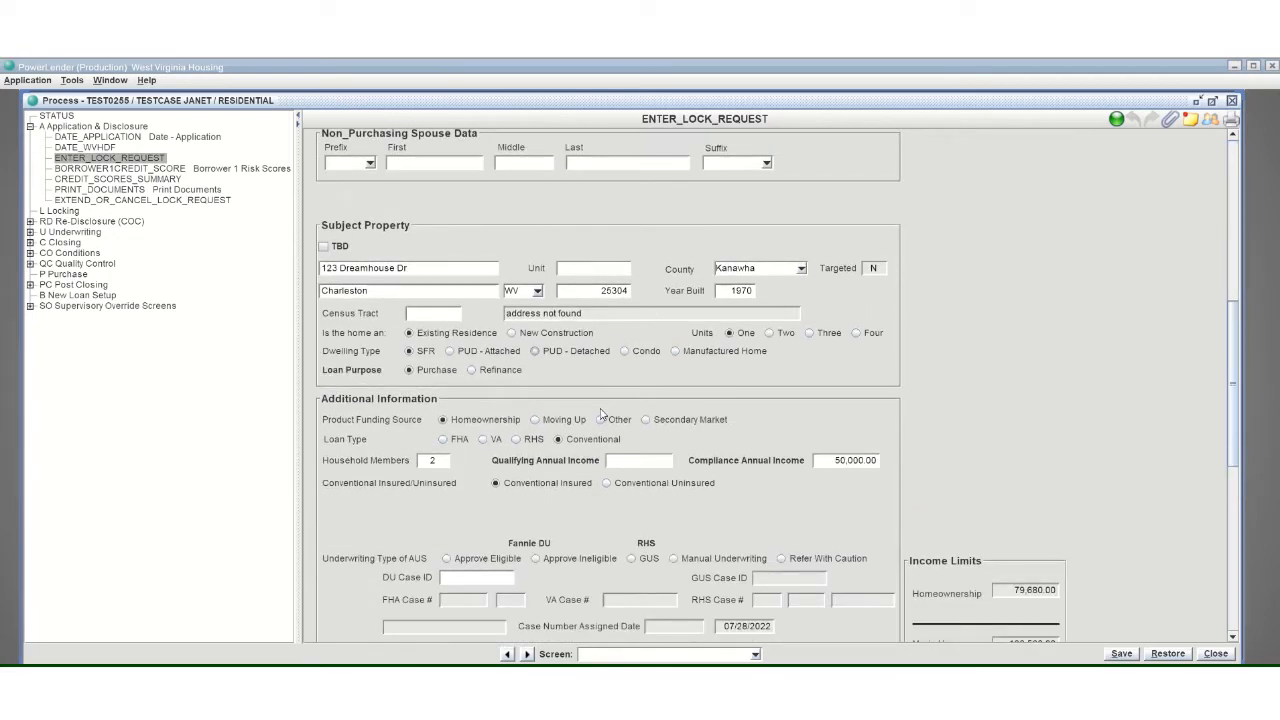
pyautogui.scroll(-1, 601, 416)
pyautogui.scroll(-1, 598, 416)
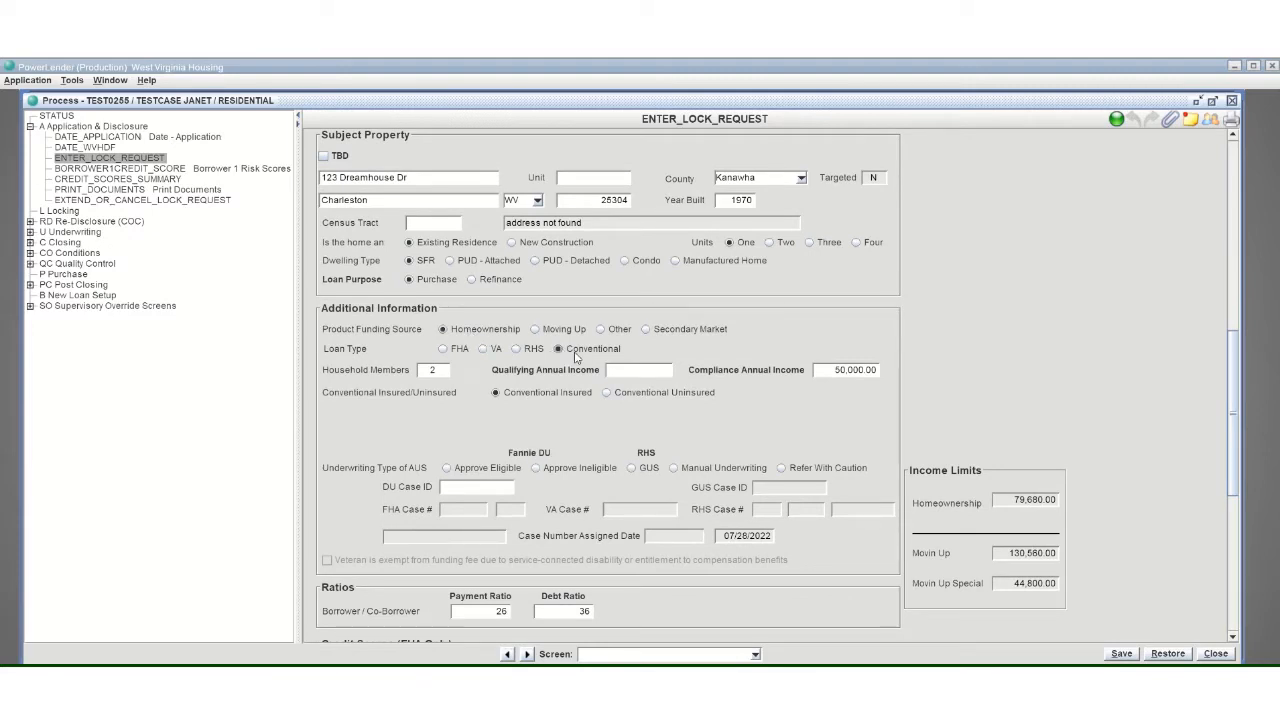
pyautogui.scroll(-7, 520, 383)
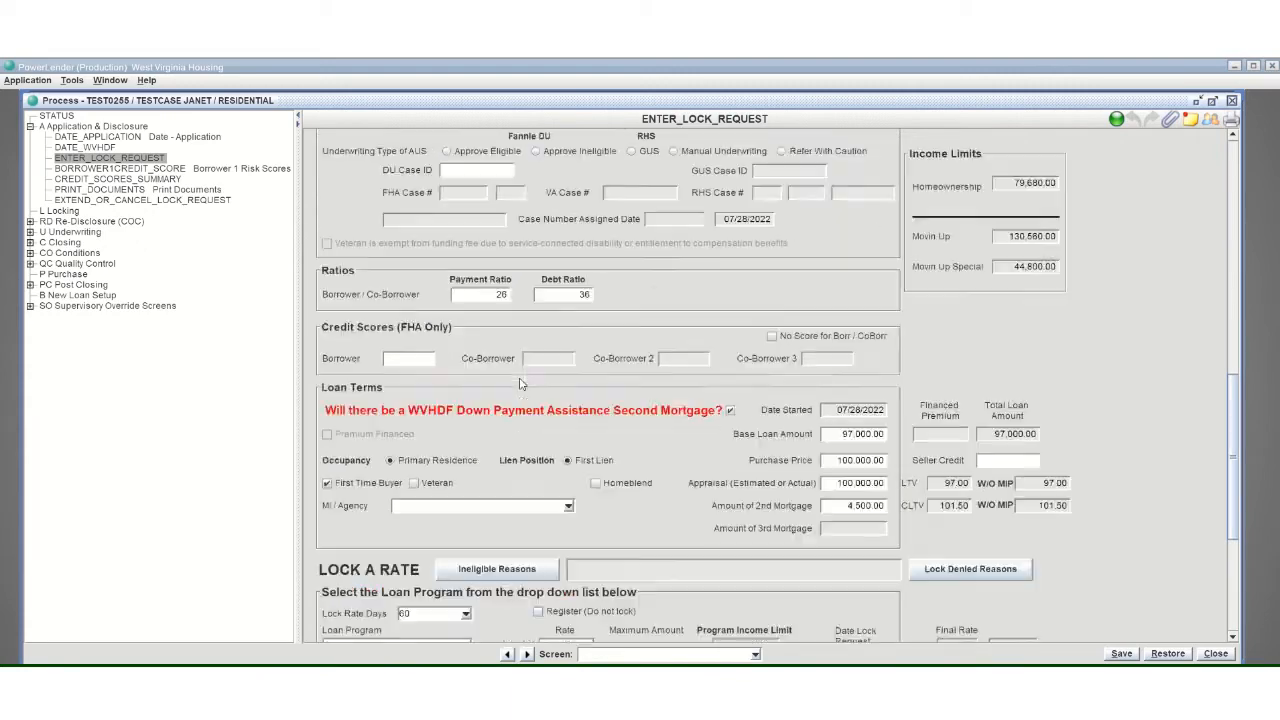
pyautogui.scroll(-4, 520, 383)
pyautogui.click(521, 384)
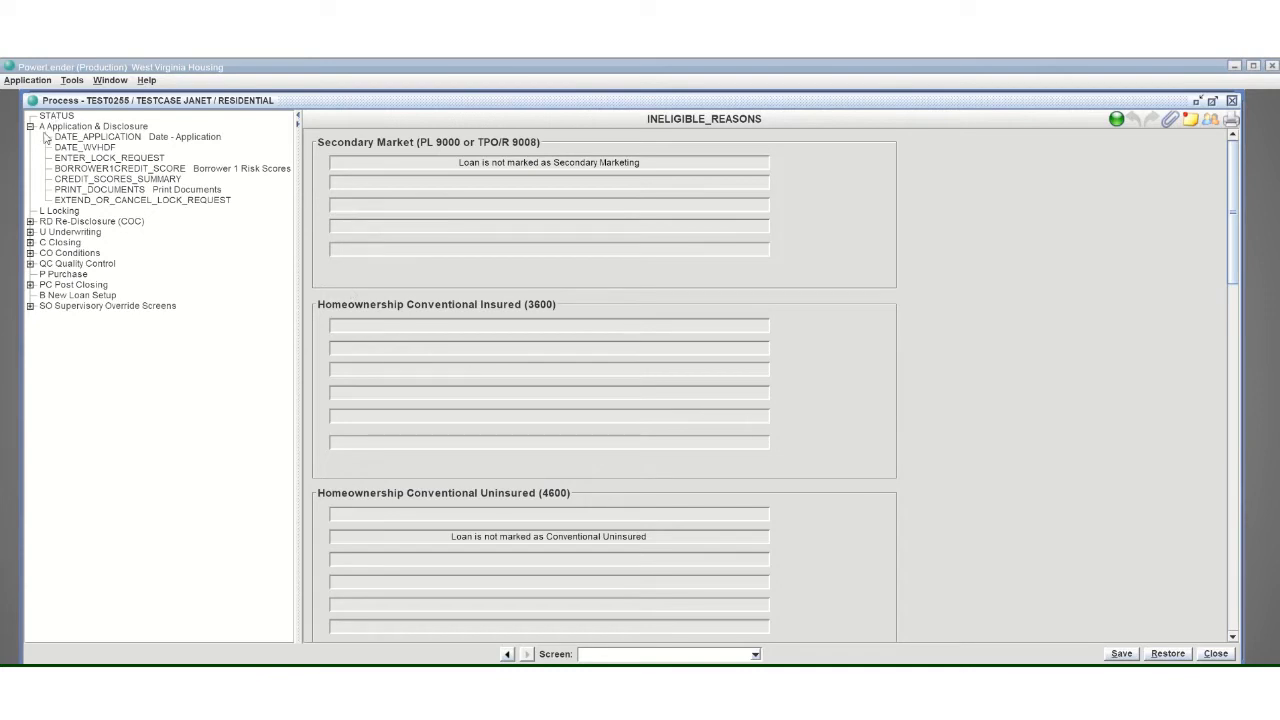
# - Return to the ENTER_LOCK_REQUEST screen and submit the lock request
pyautogui.click(82, 158)
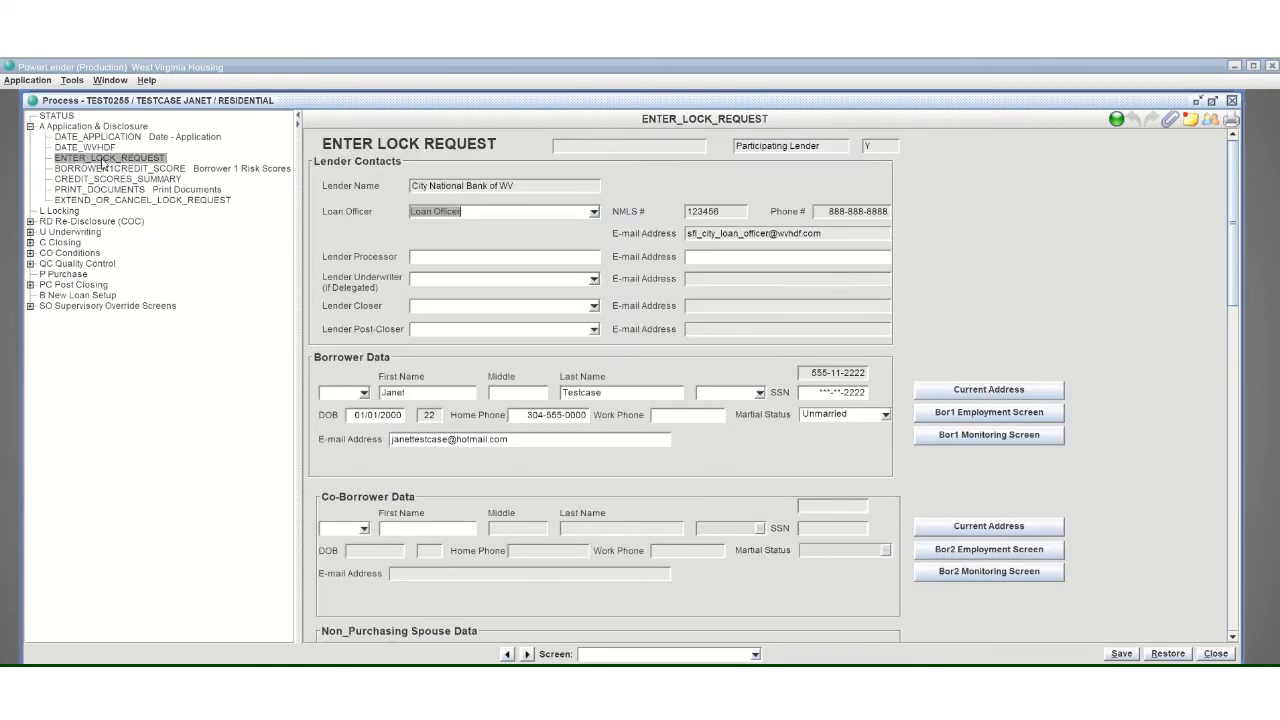
pyautogui.scroll(-15, 1040, 274)
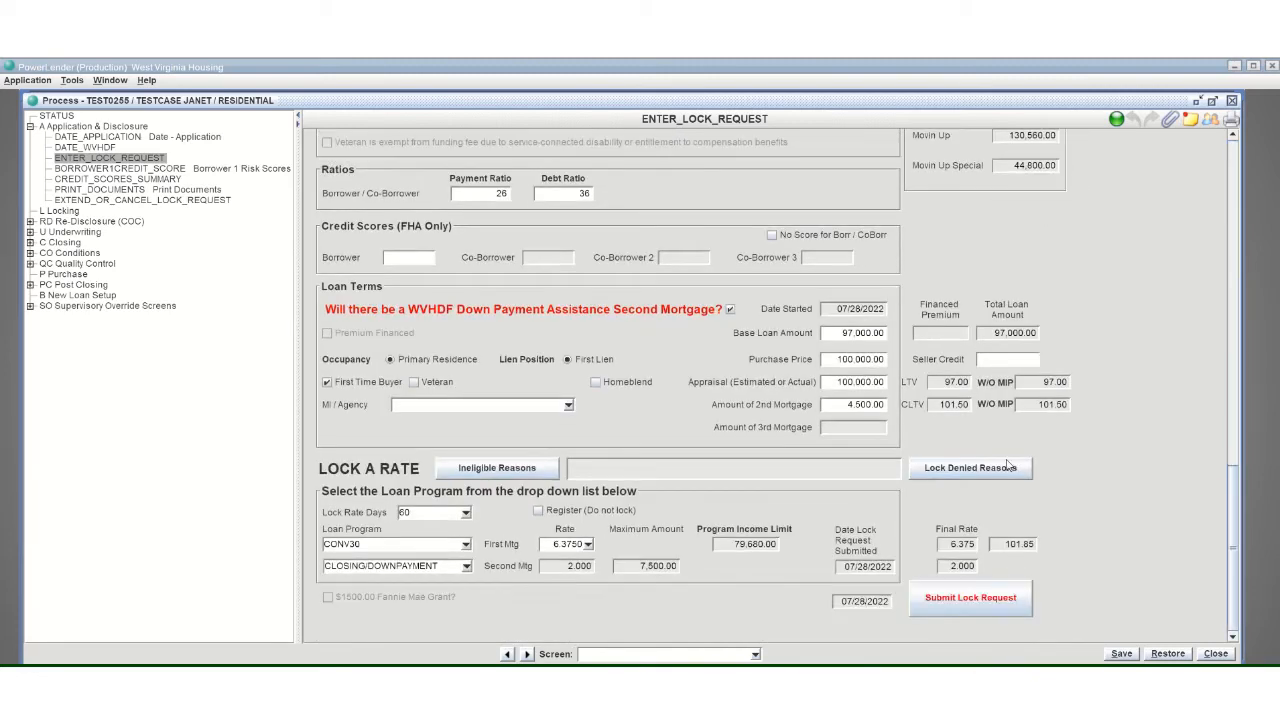
pyautogui.click(933, 601)
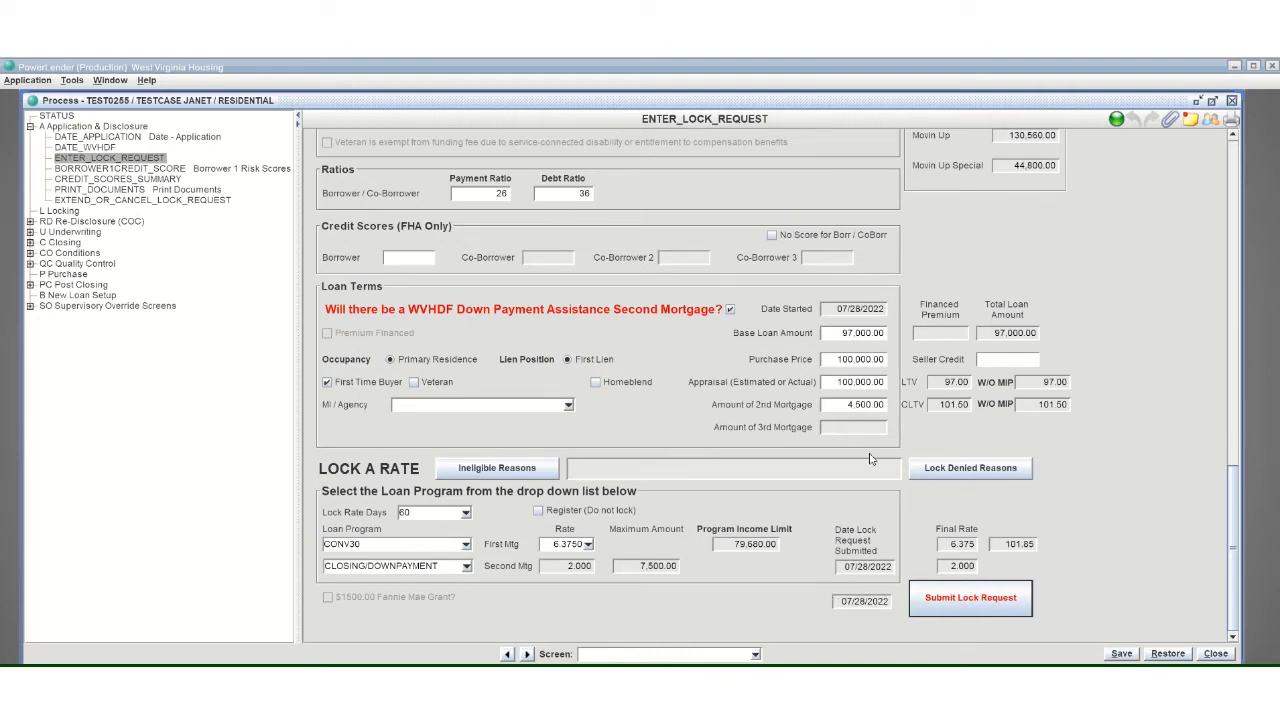
# - On the EXTEND_OR_CANCEL_LOCK_REQUEST screen, set the First Lock Extension to 5 days and leave its lock extension agreement unchecked
pyautogui.scroll(15, 868, 525)
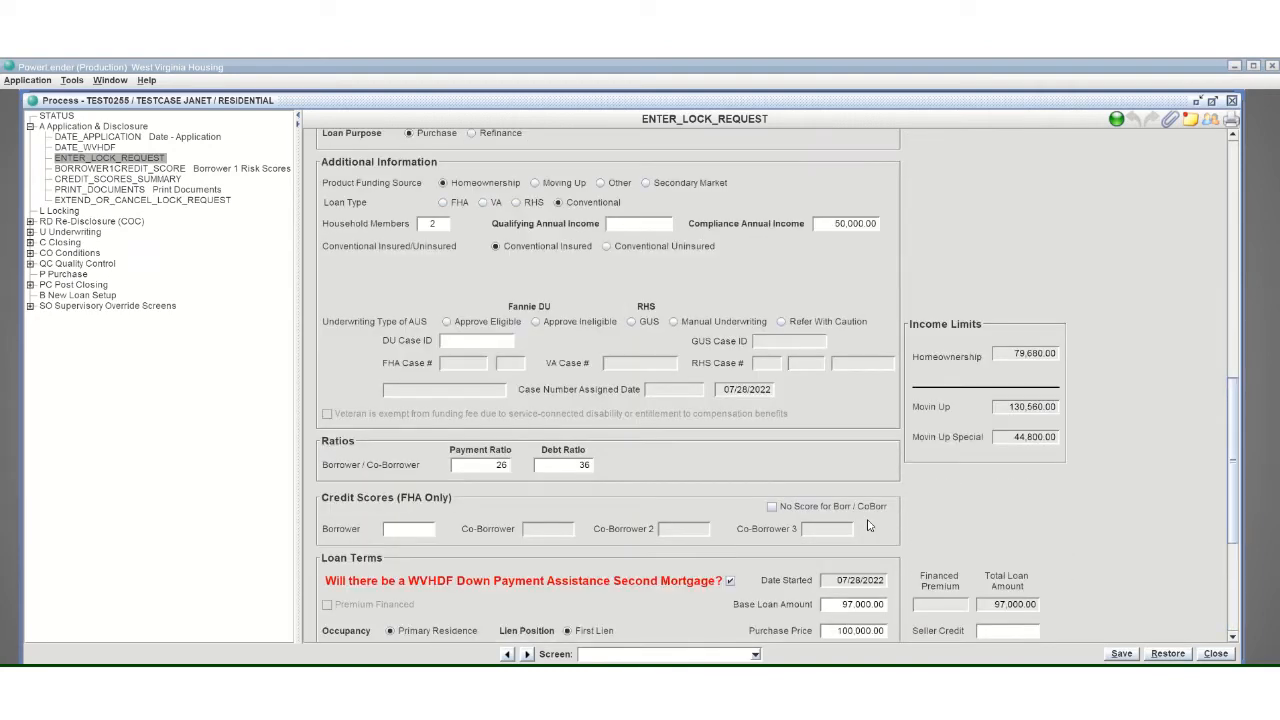
pyautogui.scroll(2, 865, 526)
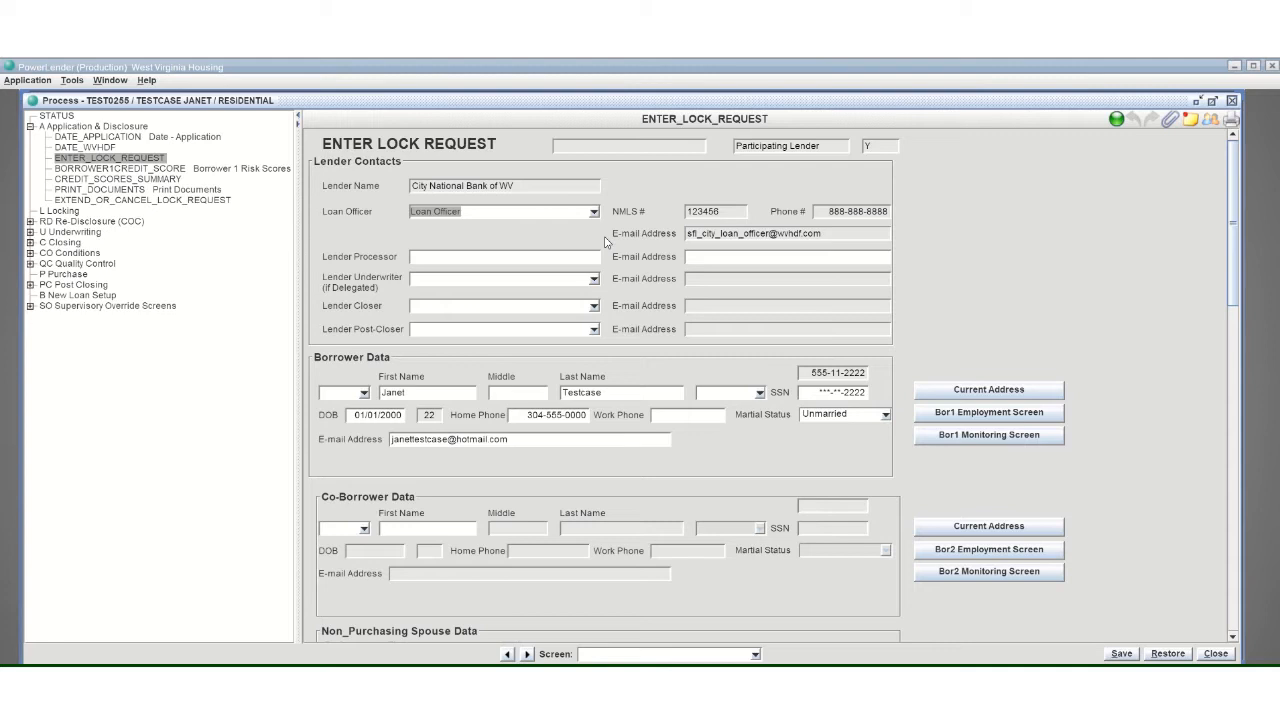
pyautogui.click(121, 201)
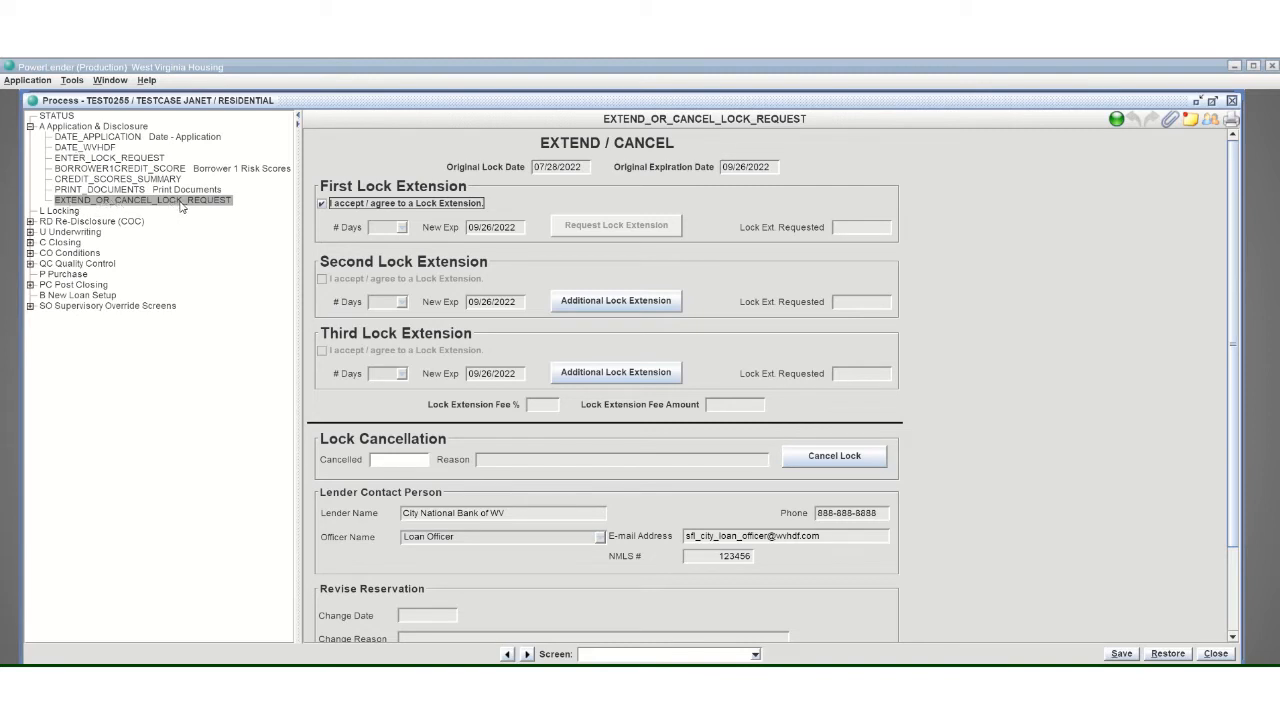
pyautogui.click(322, 204)
pyautogui.click(323, 204)
pyautogui.click(323, 204)
pyautogui.click(401, 229)
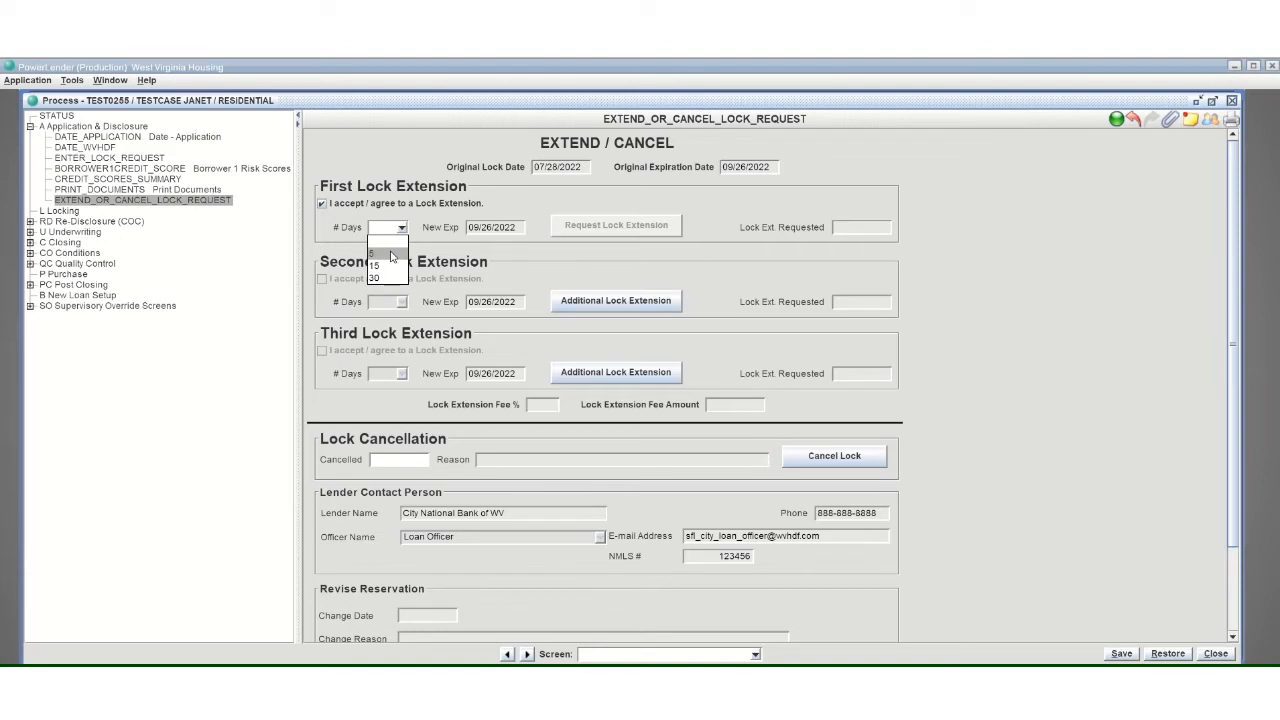
pyautogui.click(432, 205)
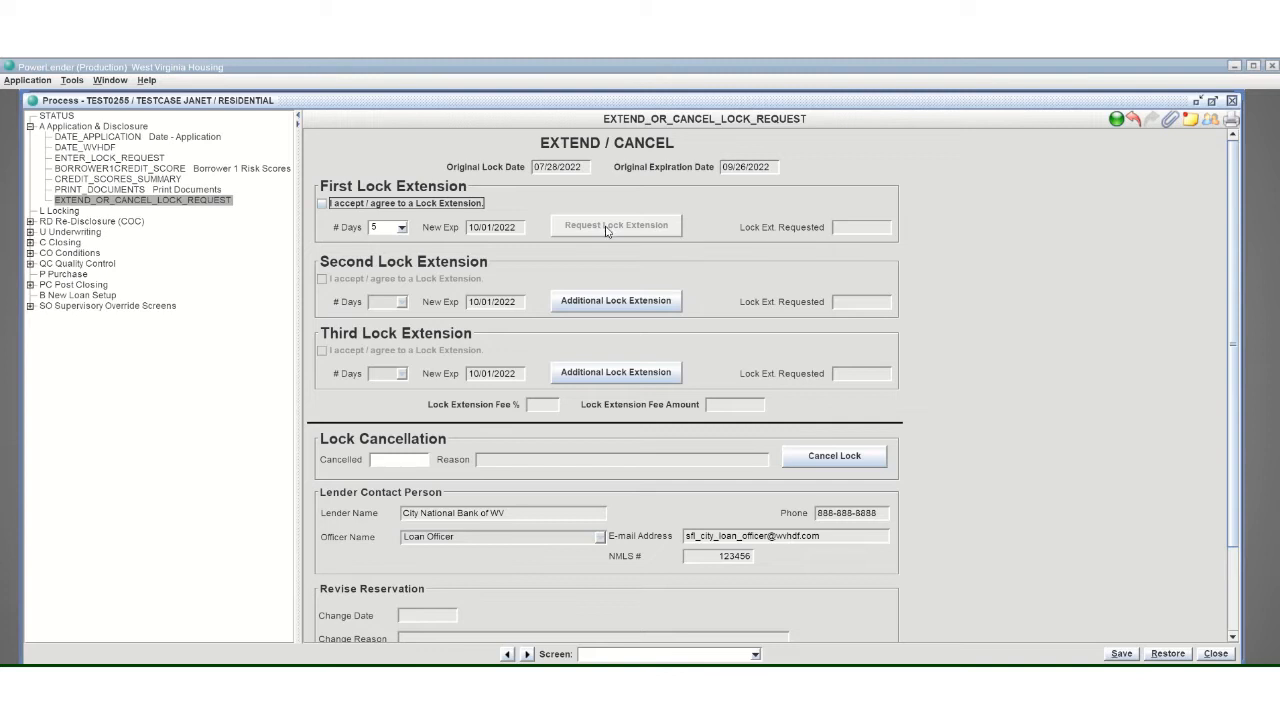
# - Print the individual form LOCK_CONFIRMATION for the current loan
pyautogui.click(1232, 119)
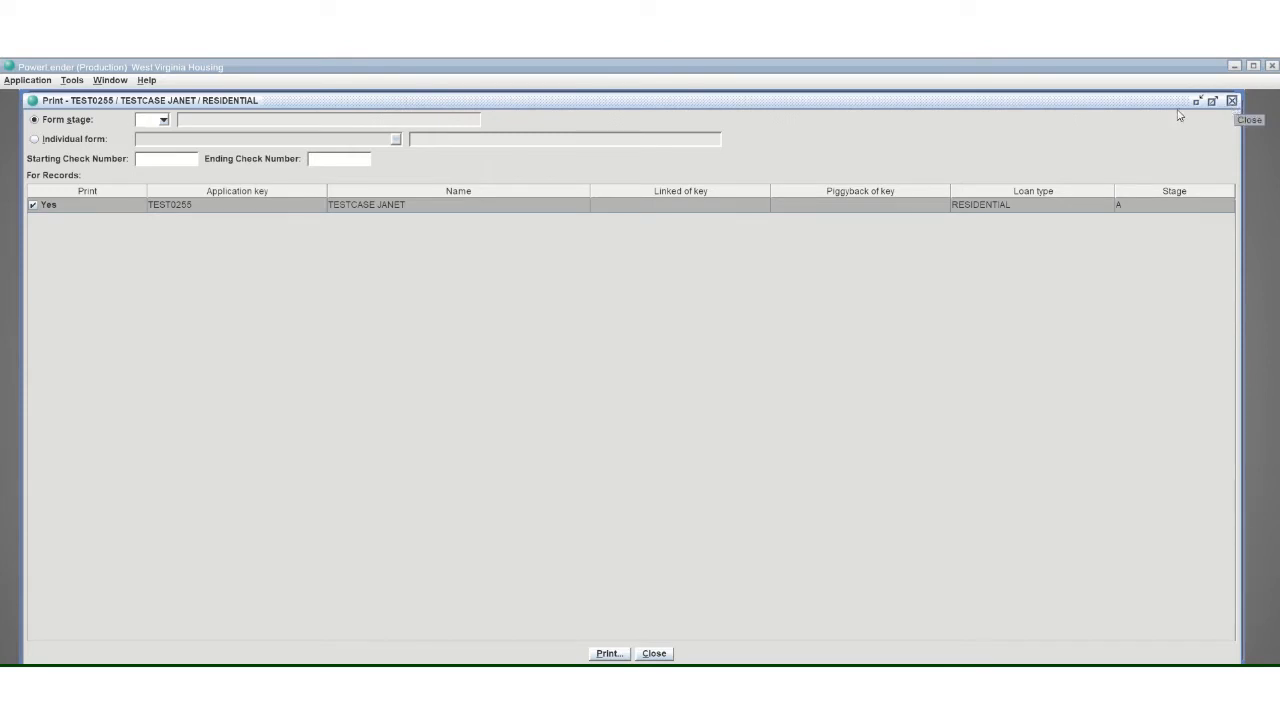
pyautogui.click(37, 140)
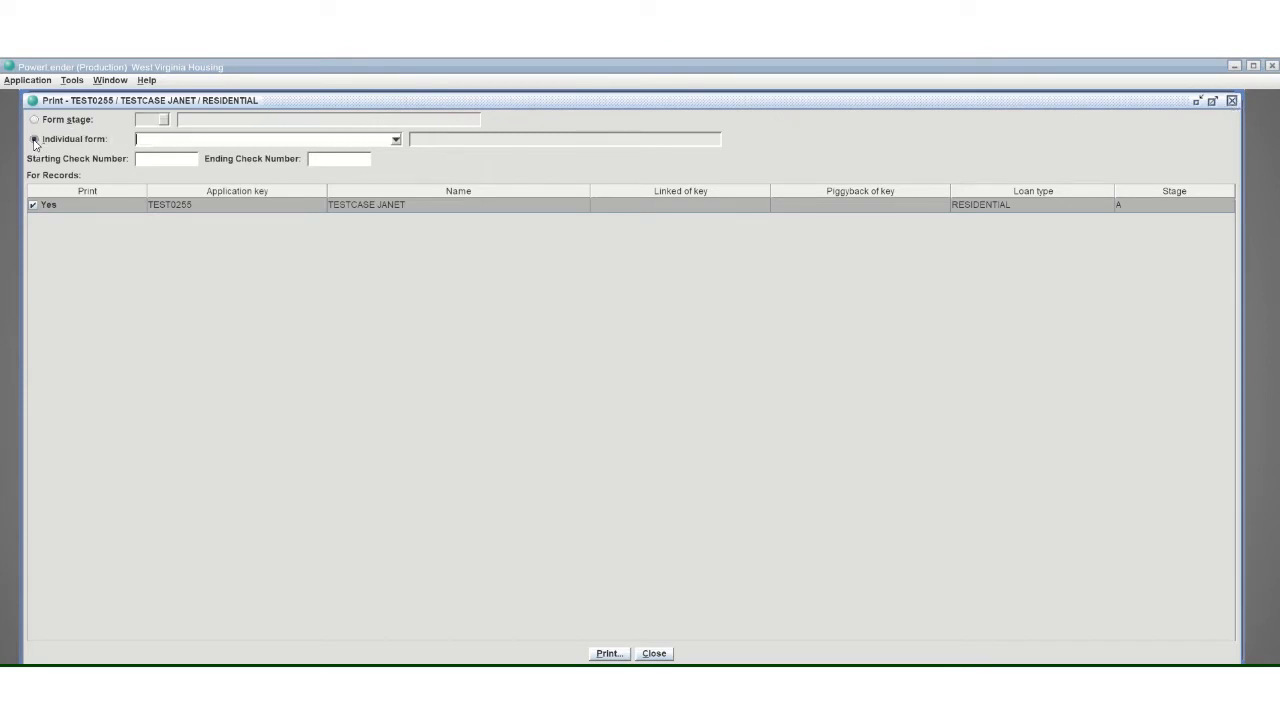
pyautogui.click(156, 139)
pyautogui.write('LOCK')
pyautogui.click(396, 141)
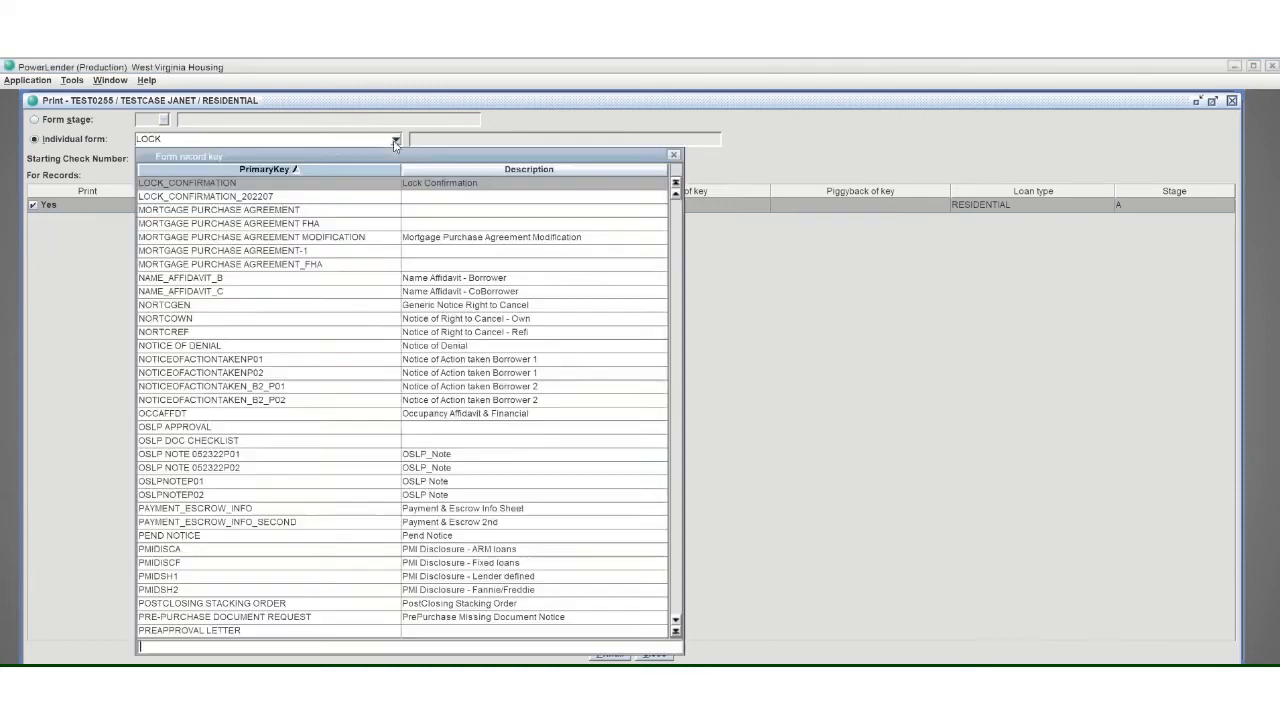
pyautogui.click(185, 186)
pyautogui.click(612, 652)
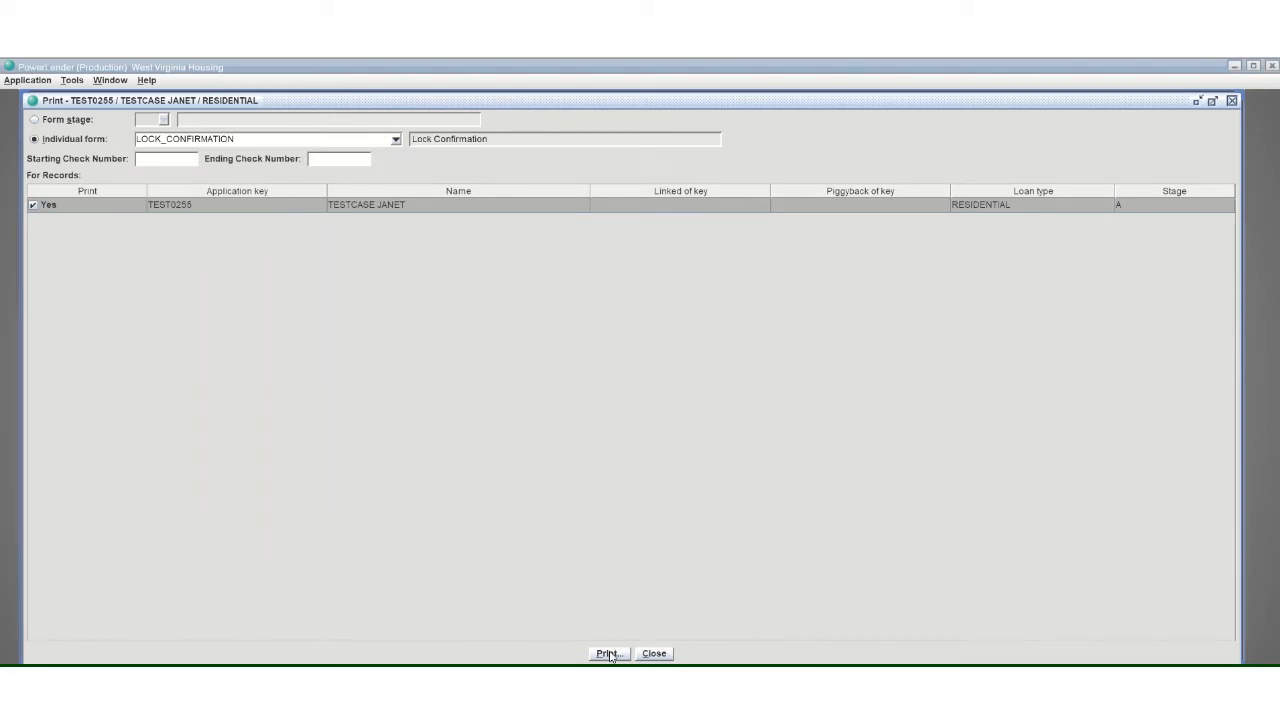
pyautogui.click(621, 420)
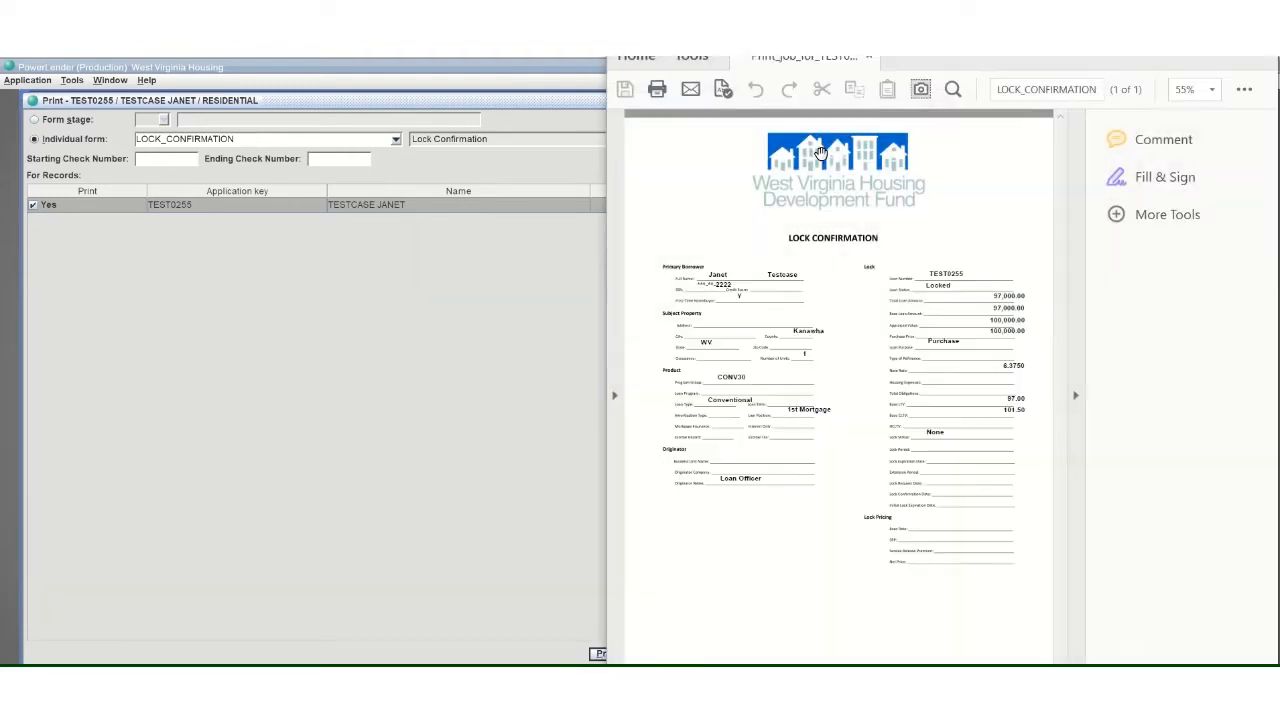
# - Read through the enlarged Lock Confirmation document, then close it and the Print window
pyautogui.click(1075, 240)
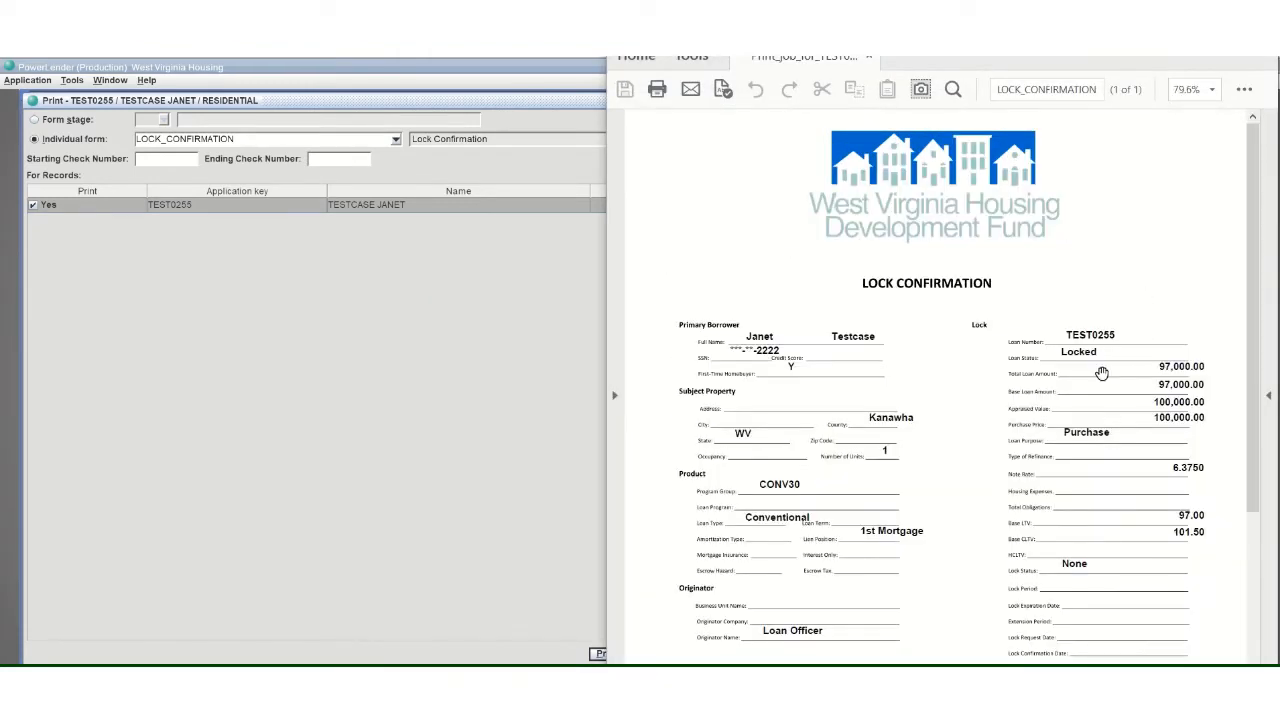
pyautogui.scroll(-3, 835, 300)
pyautogui.scroll(3, 835, 300)
pyautogui.click(1205, 48)
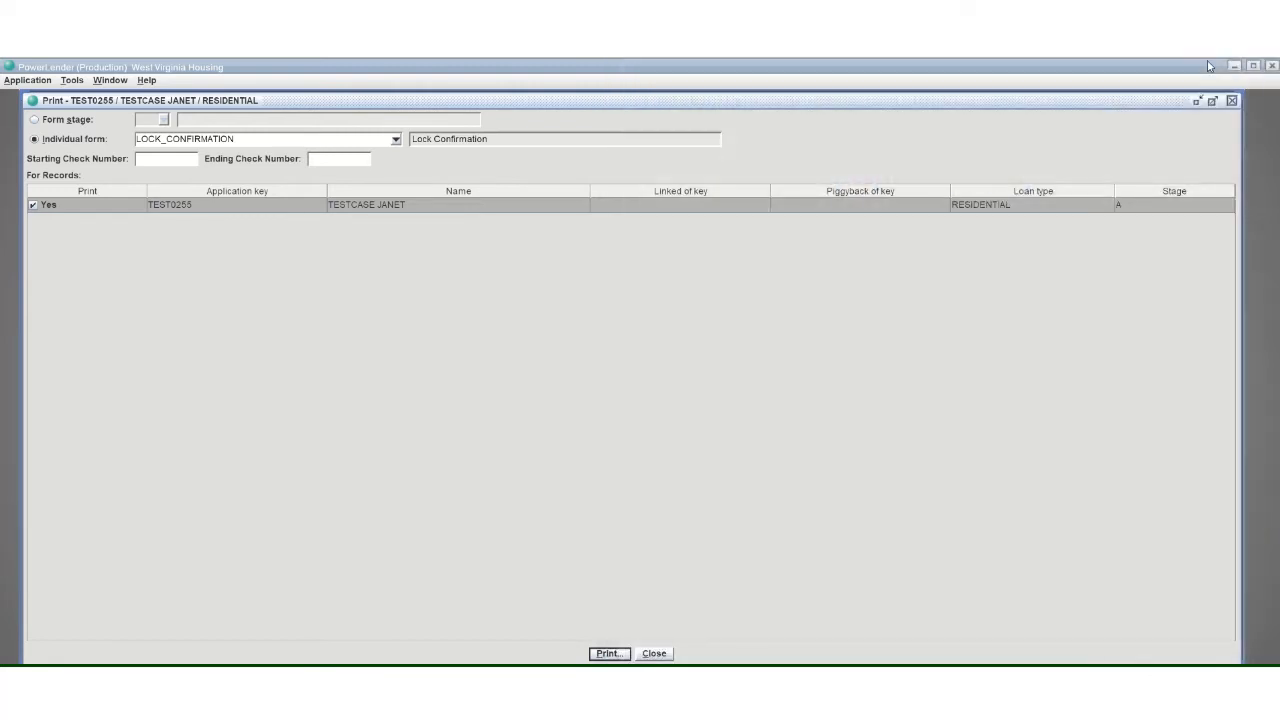
pyautogui.click(654, 654)
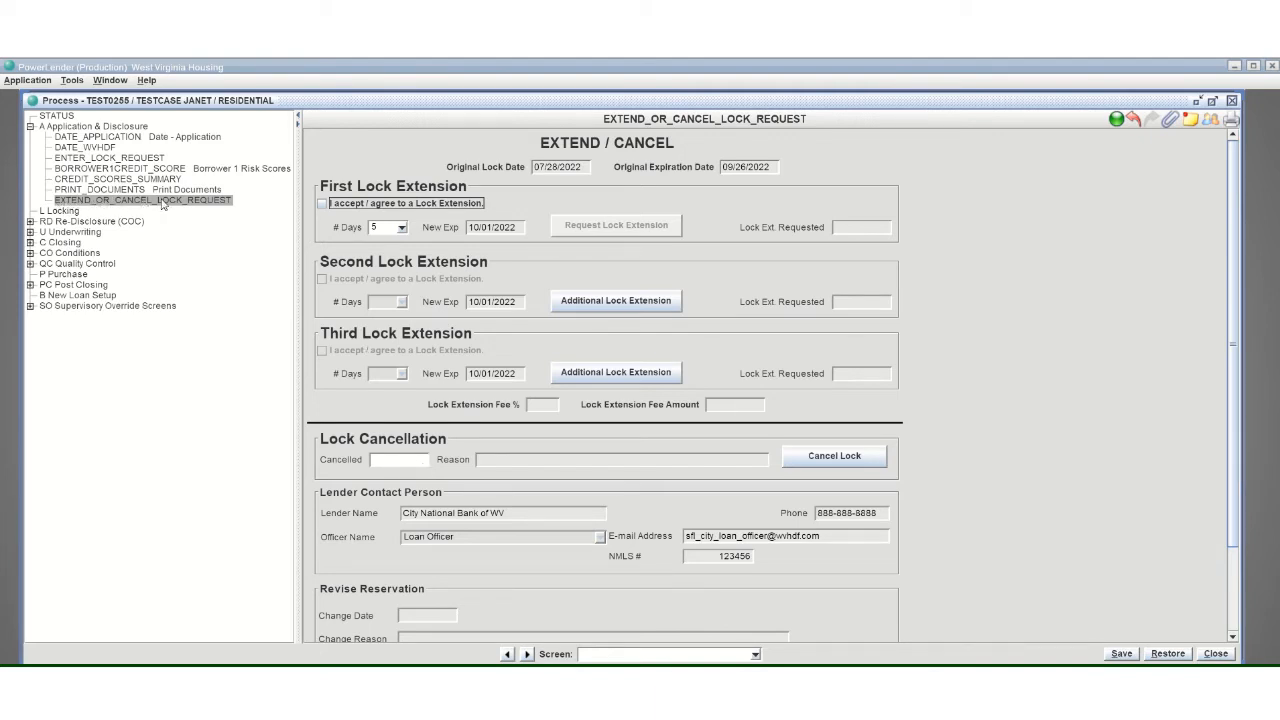
# - Enter 07/29/2022 as the lock cancellation date and "Borrower withdrew." as the reason
pyautogui.click(404, 458)
pyautogui.write('07292022')
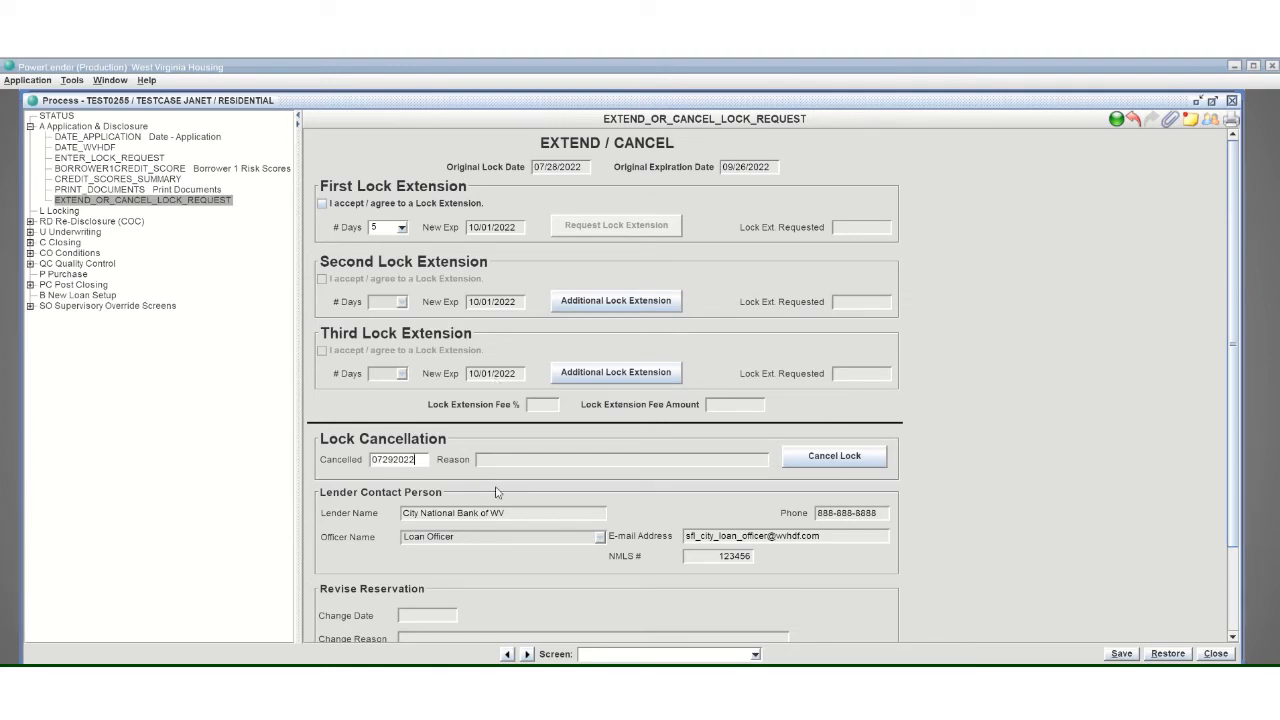
pyautogui.press('Tab')
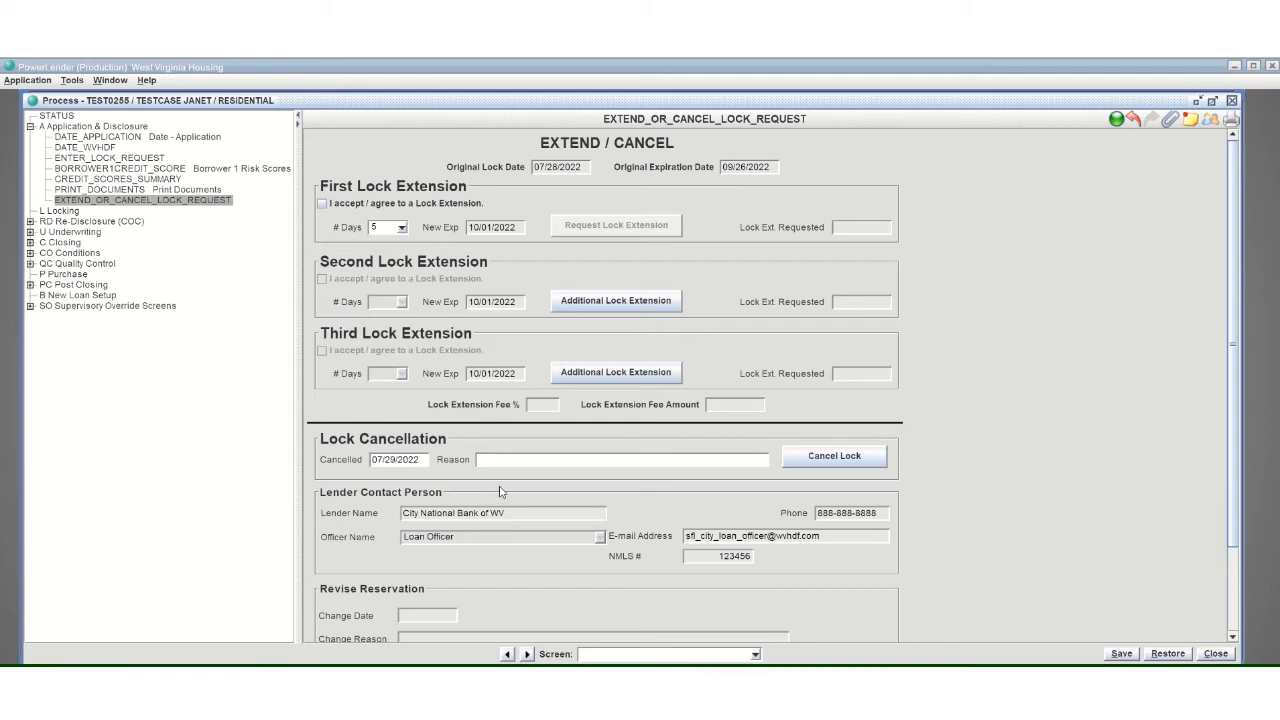
pyautogui.write('CUSTO')
pyautogui.press('BackSpace')
pyautogui.press('BackSpace')
pyautogui.press('BackSpace')
pyautogui.press('BackSpace')
pyautogui.press('BackSpace')
pyautogui.write('Borrower withdrew.')
# - Clear the lock cancellation reason and the cancellation date
pyautogui.press('BackSpace')
pyautogui.press('BackSpace')
pyautogui.press('BackSpace')
pyautogui.press('BackSpace')
pyautogui.press('BackSpace')
pyautogui.press('BackSpace')
pyautogui.press('BackSpace')
pyautogui.press('BackSpace')
pyautogui.press('BackSpace')
pyautogui.press('BackSpace')
pyautogui.press('BackSpace')
pyautogui.press('BackSpace')
pyautogui.press('BackSpace')
pyautogui.press('BackSpace')
pyautogui.press('BackSpace')
pyautogui.press('BackSpace')
pyautogui.press('BackSpace')
pyautogui.press('BackSpace')
pyautogui.doubleClick(405, 460)
pyautogui.press('BackSpace')
# - Look over the ENTER_LOCK_REQUEST screen from the lender contacts down to the loan terms and rate lock section
pyautogui.click(98, 158)
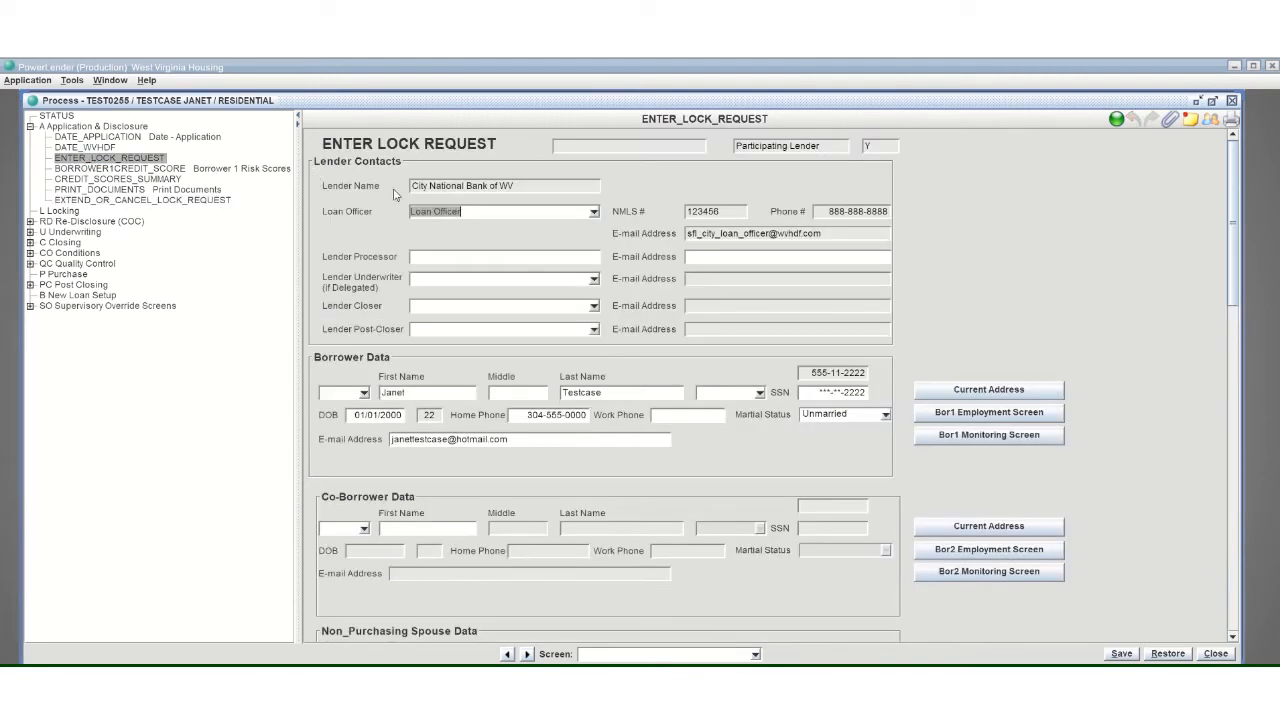
pyautogui.scroll(-5, 378, 248)
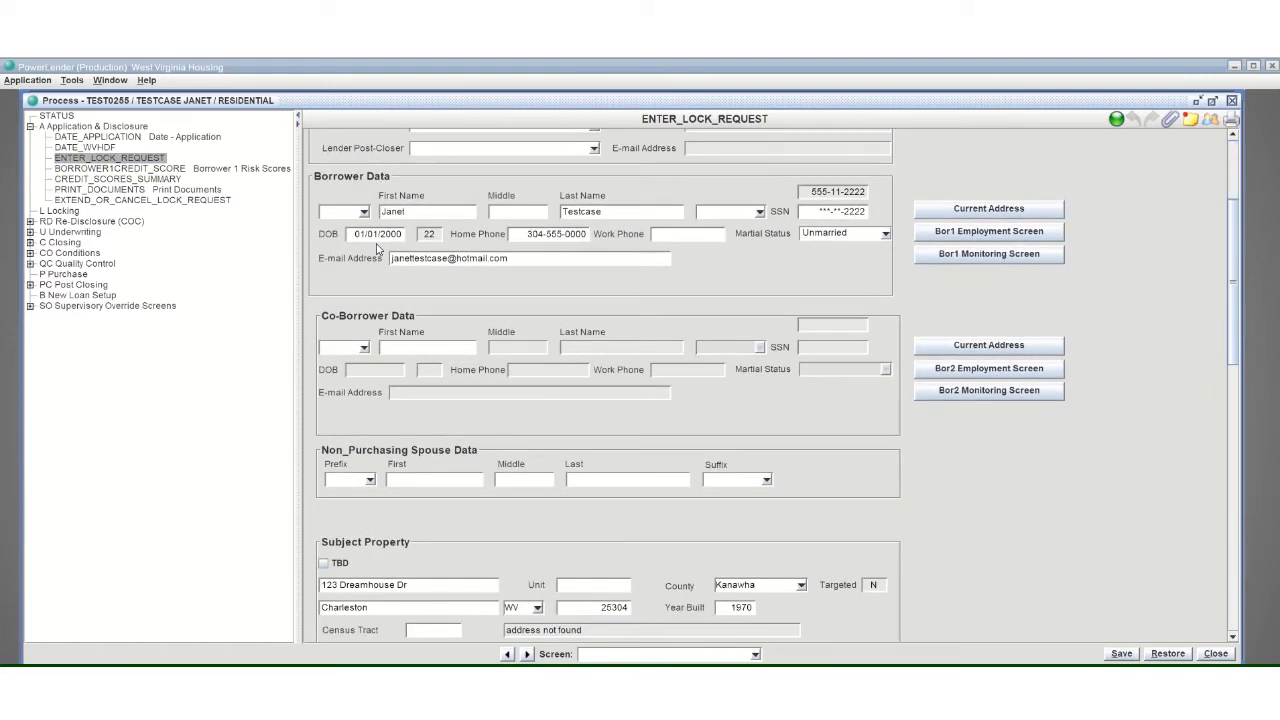
pyautogui.scroll(-1, 378, 250)
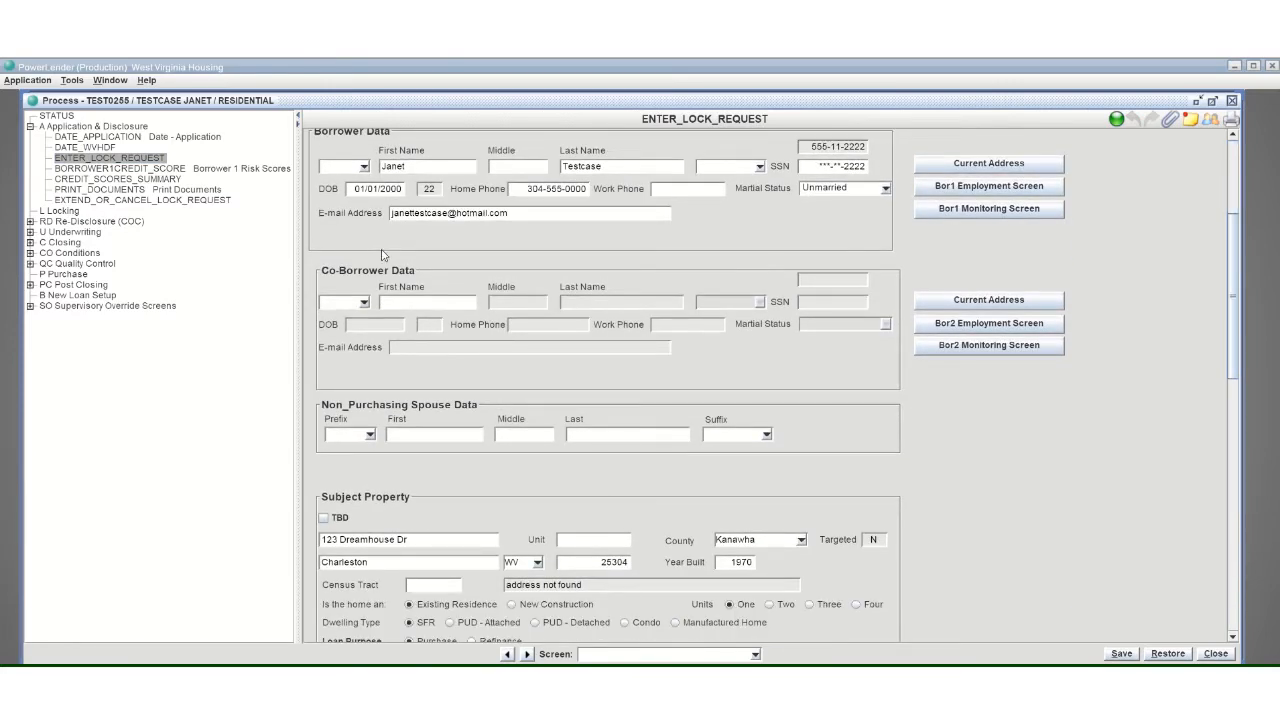
pyautogui.scroll(-18, 380, 256)
pyautogui.scroll(-4, 381, 264)
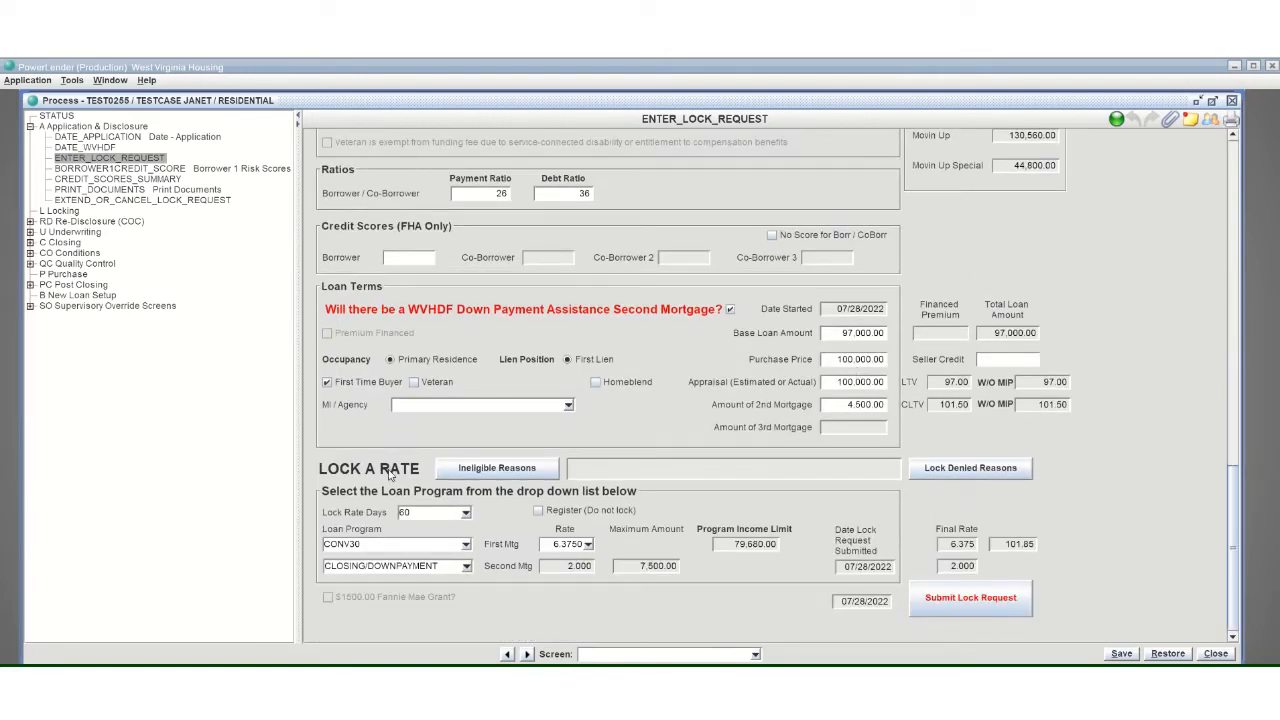
pyautogui.scroll(20, 390, 476)
pyautogui.scroll(4, 390, 476)
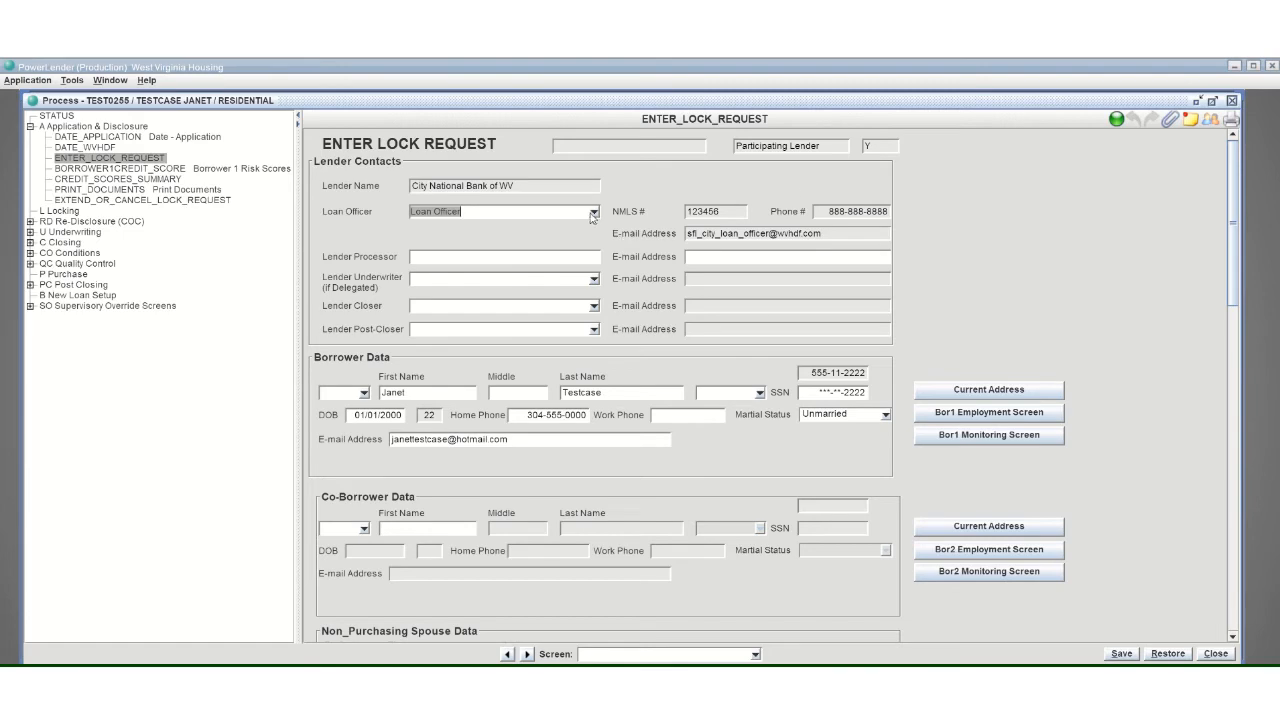
pyautogui.scroll(-10, 592, 220)
pyautogui.scroll(-5, 592, 220)
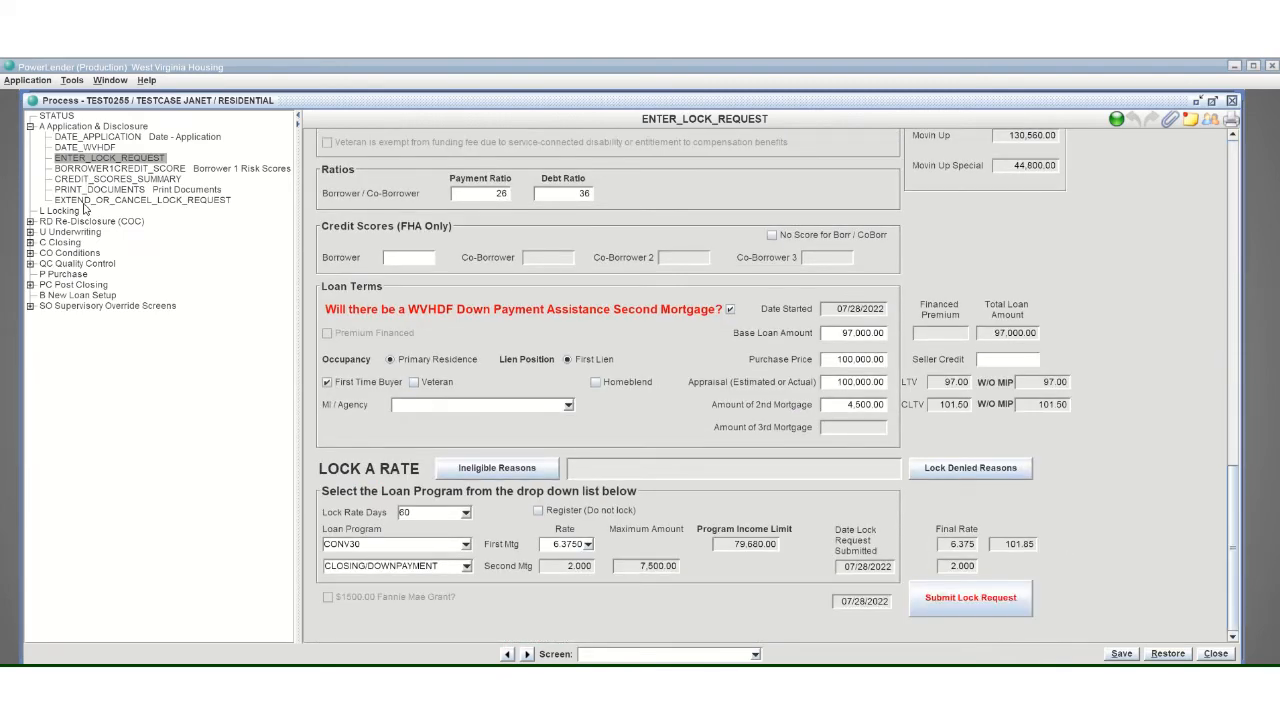
# - Submit a change request in the Revise Reservation section of the EXTEND_OR_CANCEL_LOCK_REQUEST screen
pyautogui.click(87, 201)
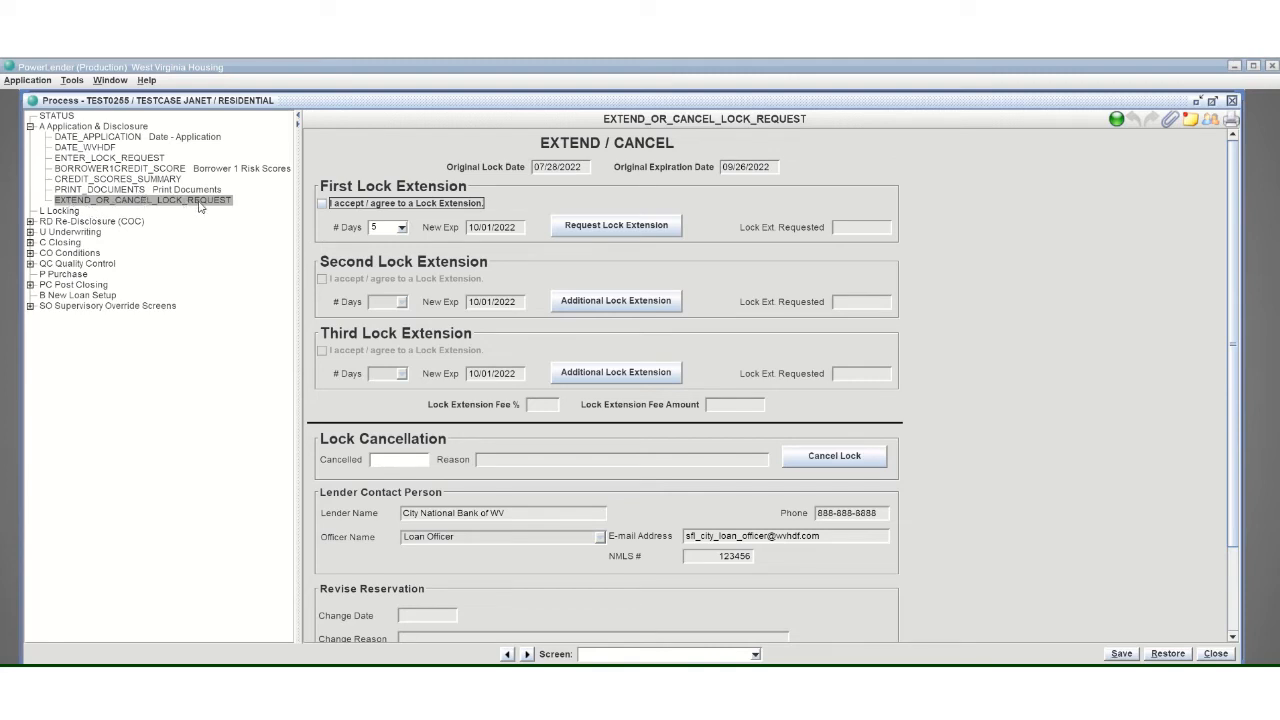
pyautogui.scroll(-3, 370, 220)
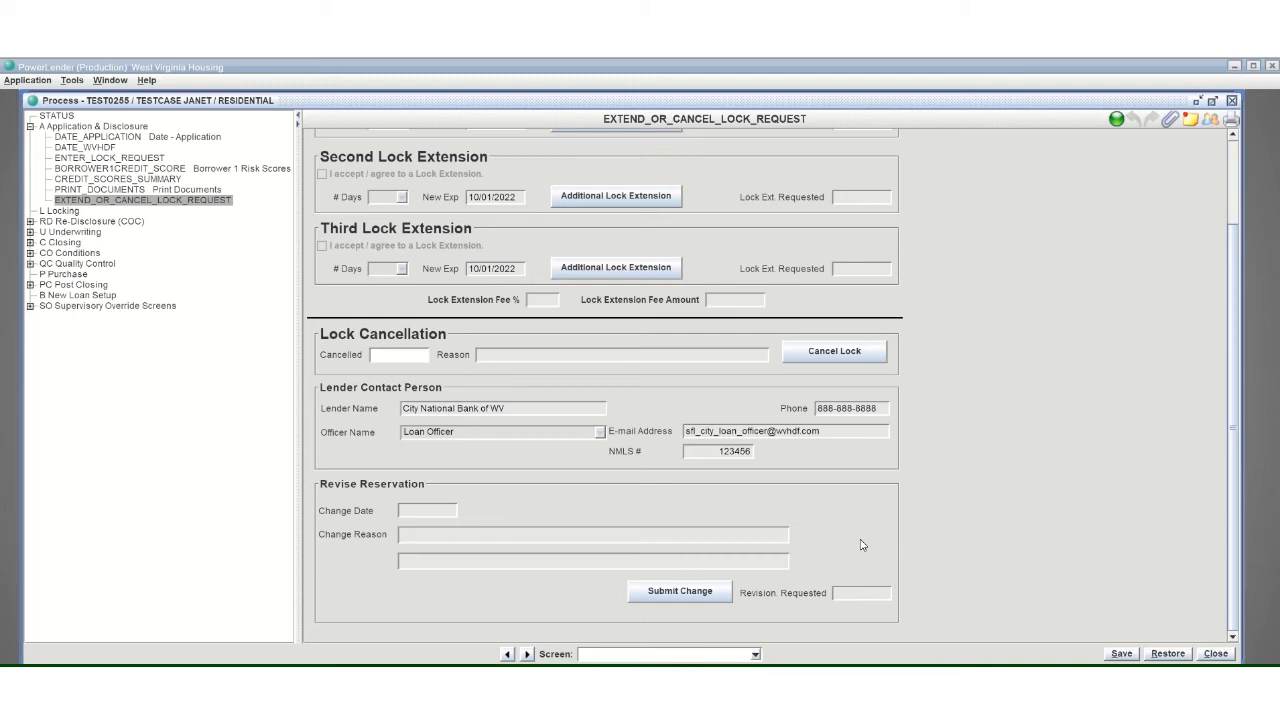
pyautogui.click(638, 599)
# - Check the ENTER_LOCK_REQUEST screen and the Revision Requested date on the EXTEND_OR_CANCEL_LOCK_REQUEST screen
pyautogui.click(136, 160)
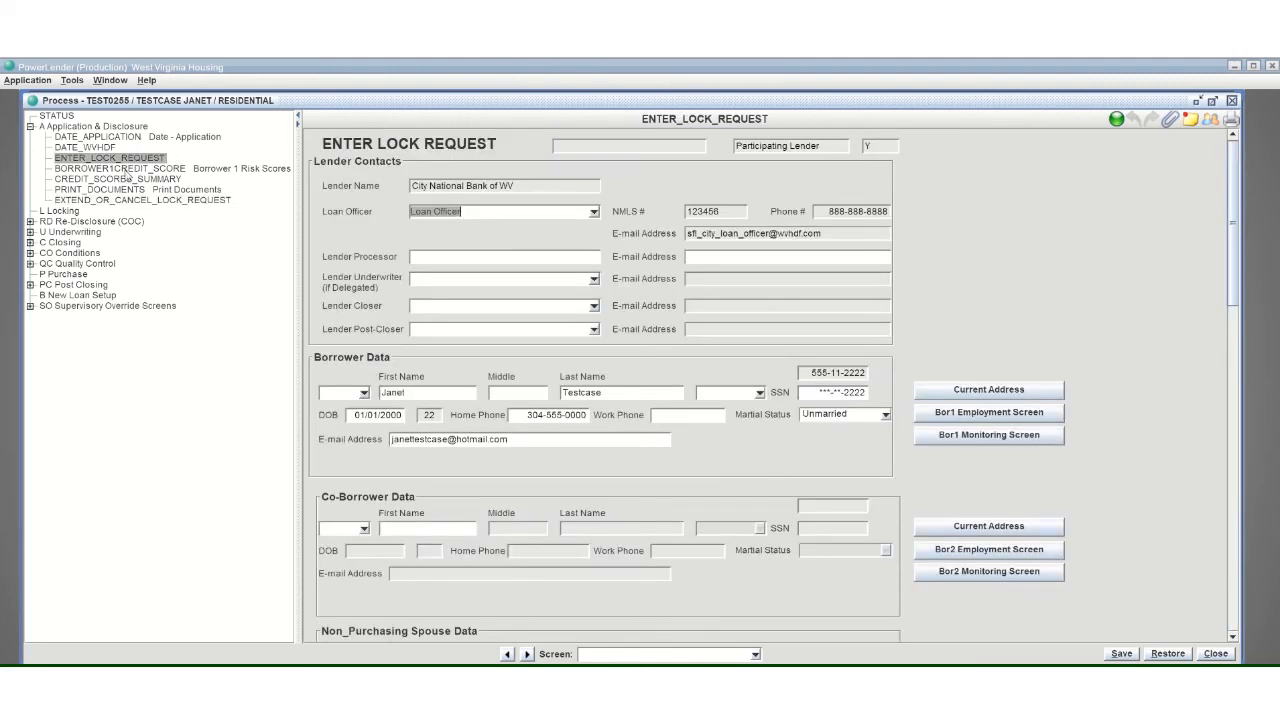
pyautogui.click(113, 200)
pyautogui.scroll(-3, 835, 415)
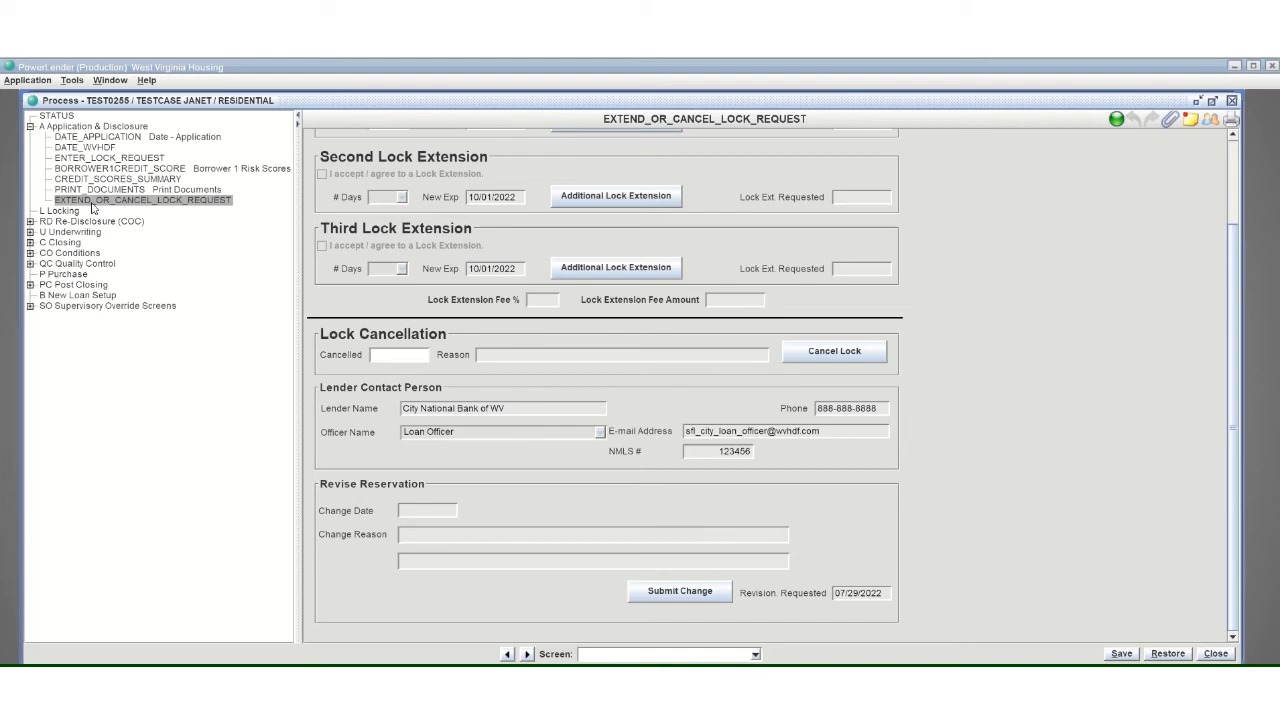
# - Set the Amount of 2nd Mortgage on the ENTER_LOCK_REQUEST screen to 4,000.00 and submit the lock request
pyautogui.click(118, 160)
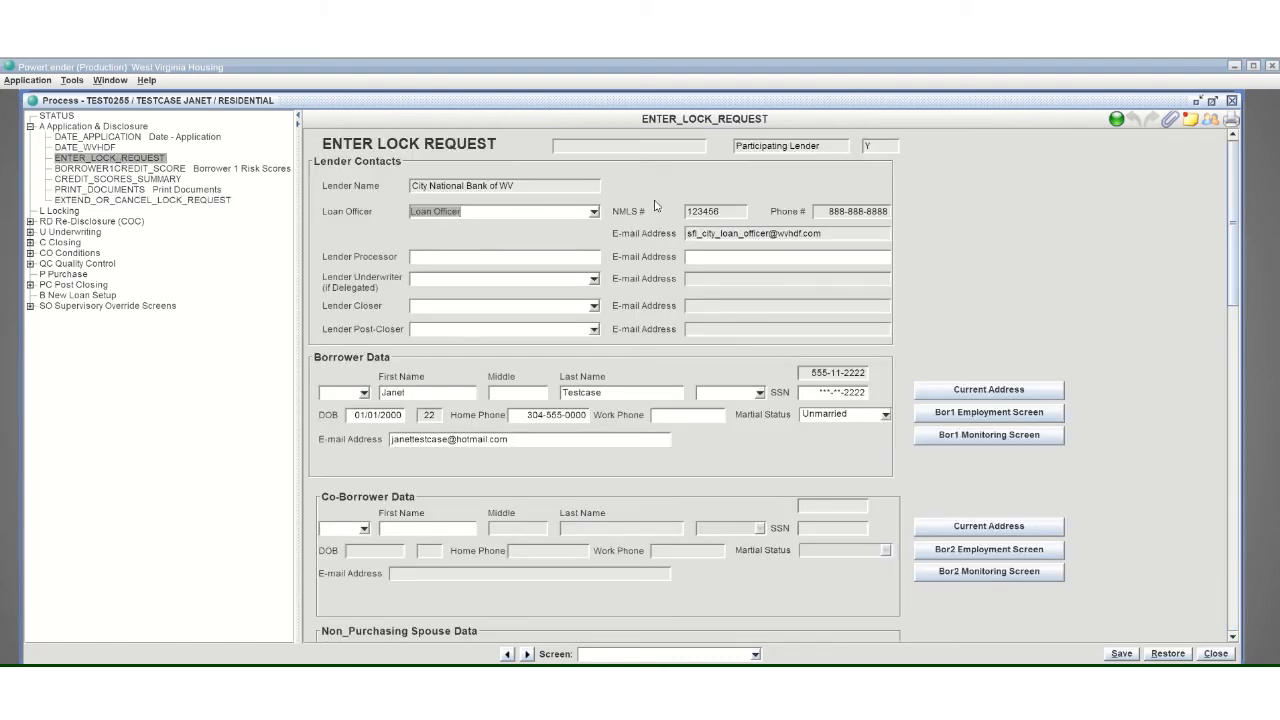
pyautogui.scroll(-10, 627, 200)
pyautogui.scroll(-8, 627, 200)
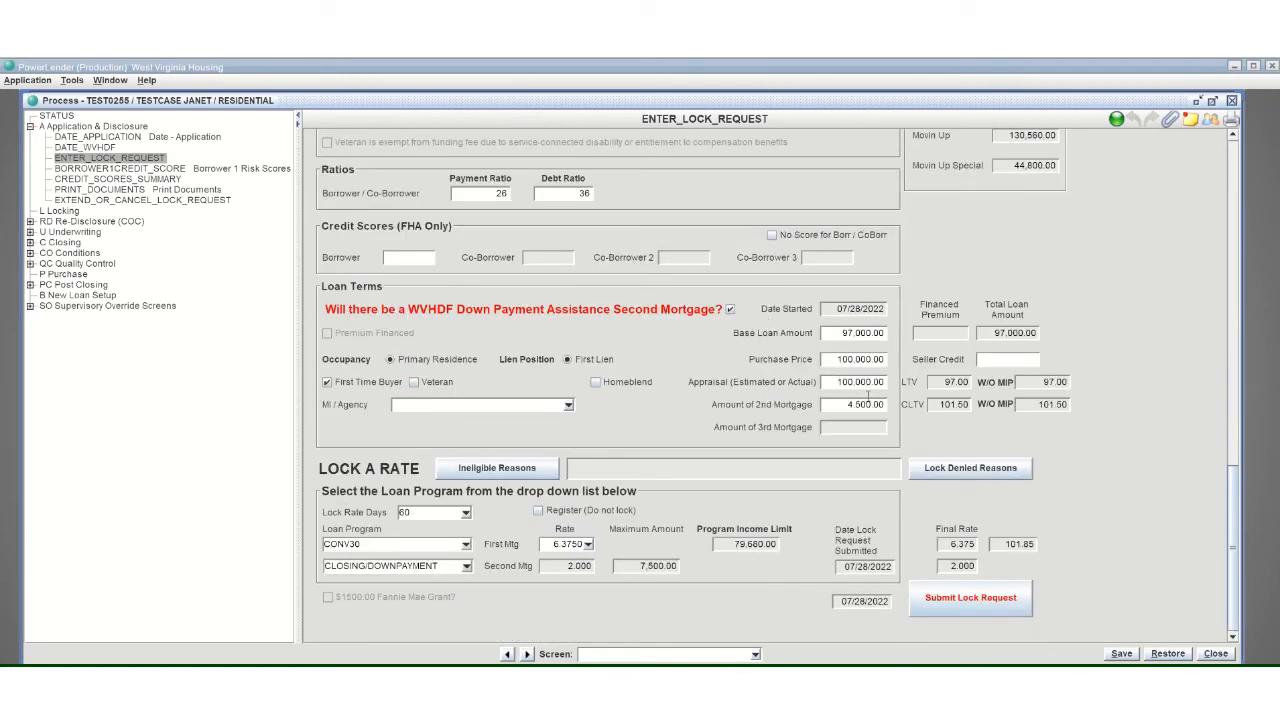
pyautogui.click(868, 403)
pyautogui.write('4000')
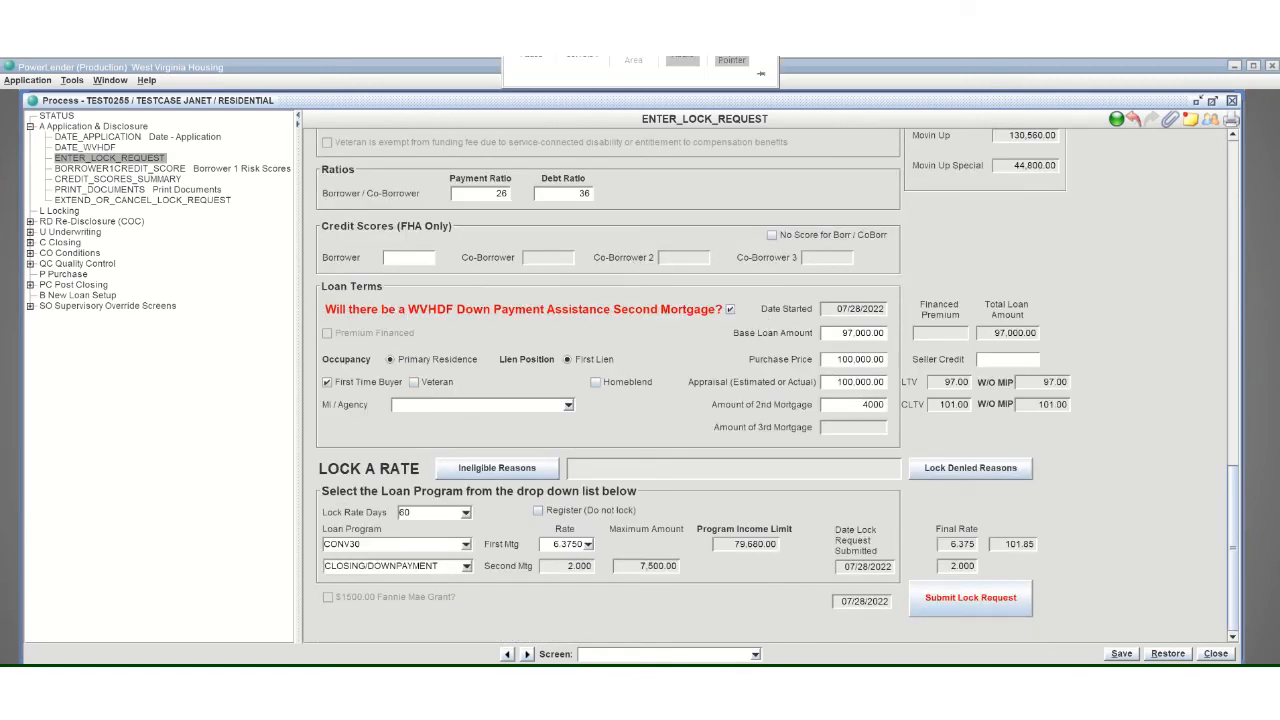
pyautogui.press('Tab')
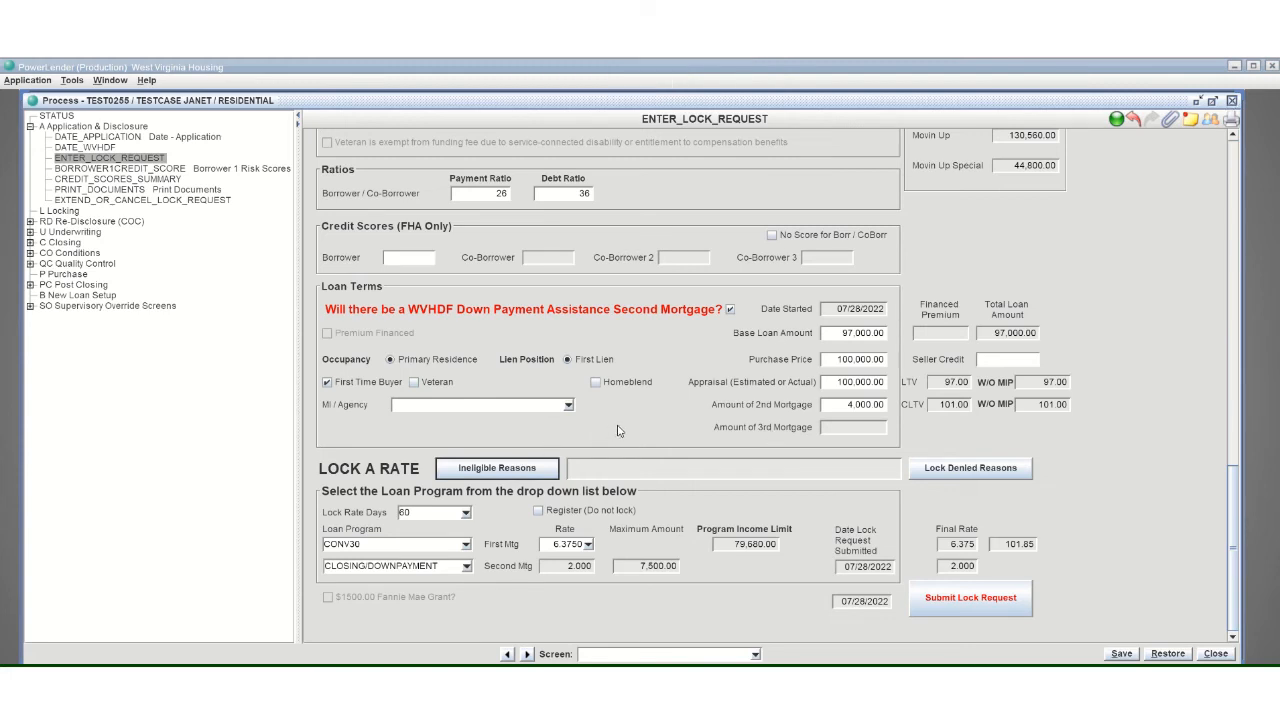
pyautogui.click(950, 611)
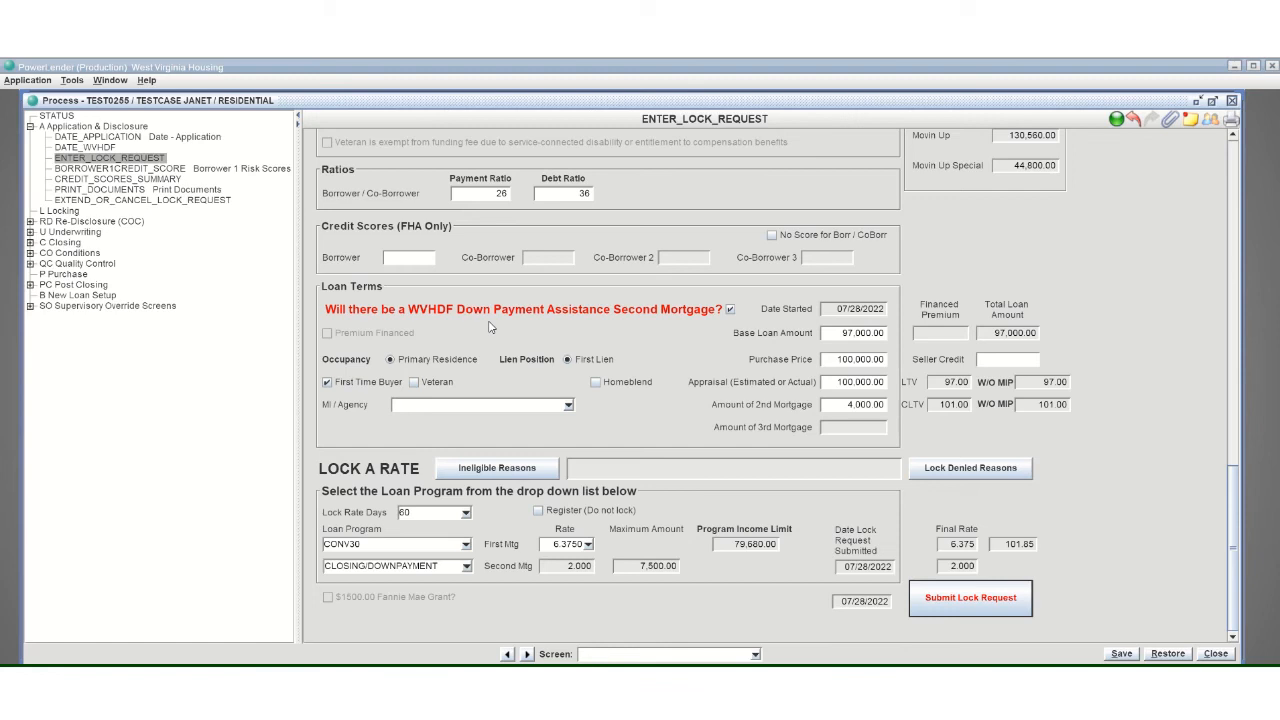
# - Review the revised lock request from the lender contacts to the loan terms and submit it again
pyautogui.scroll(10, 460, 320)
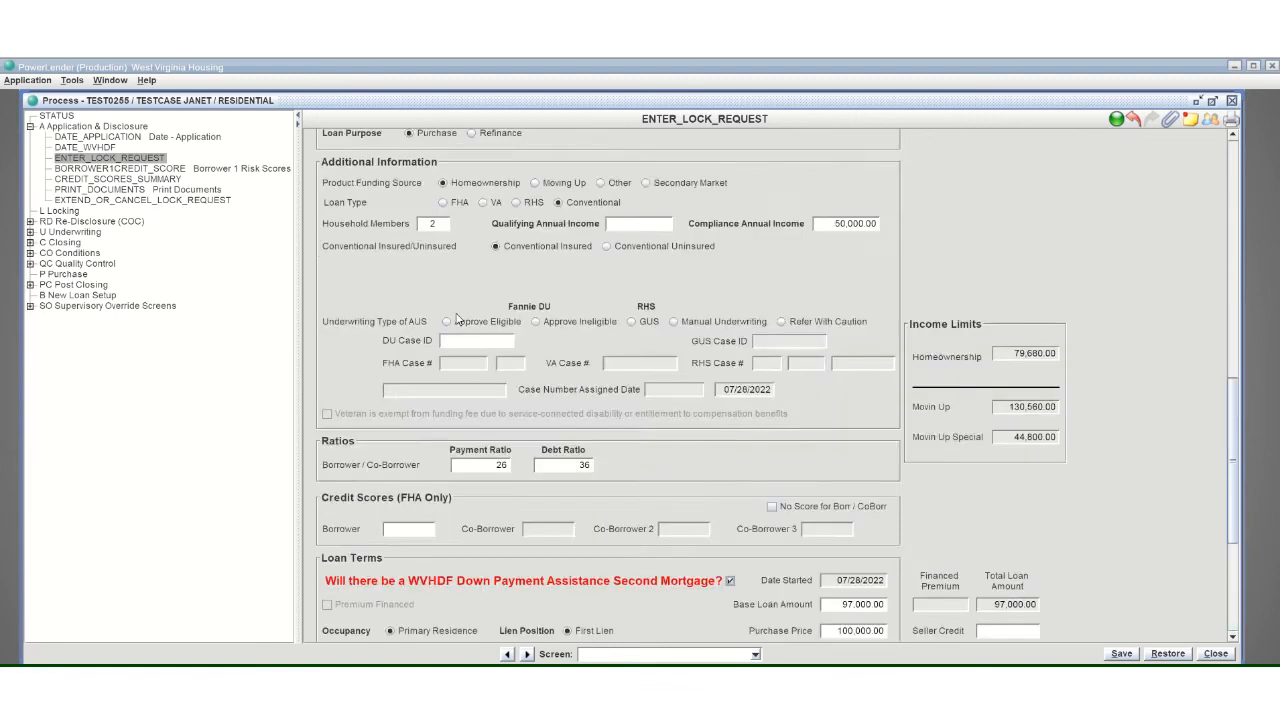
pyautogui.scroll(10, 432, 360)
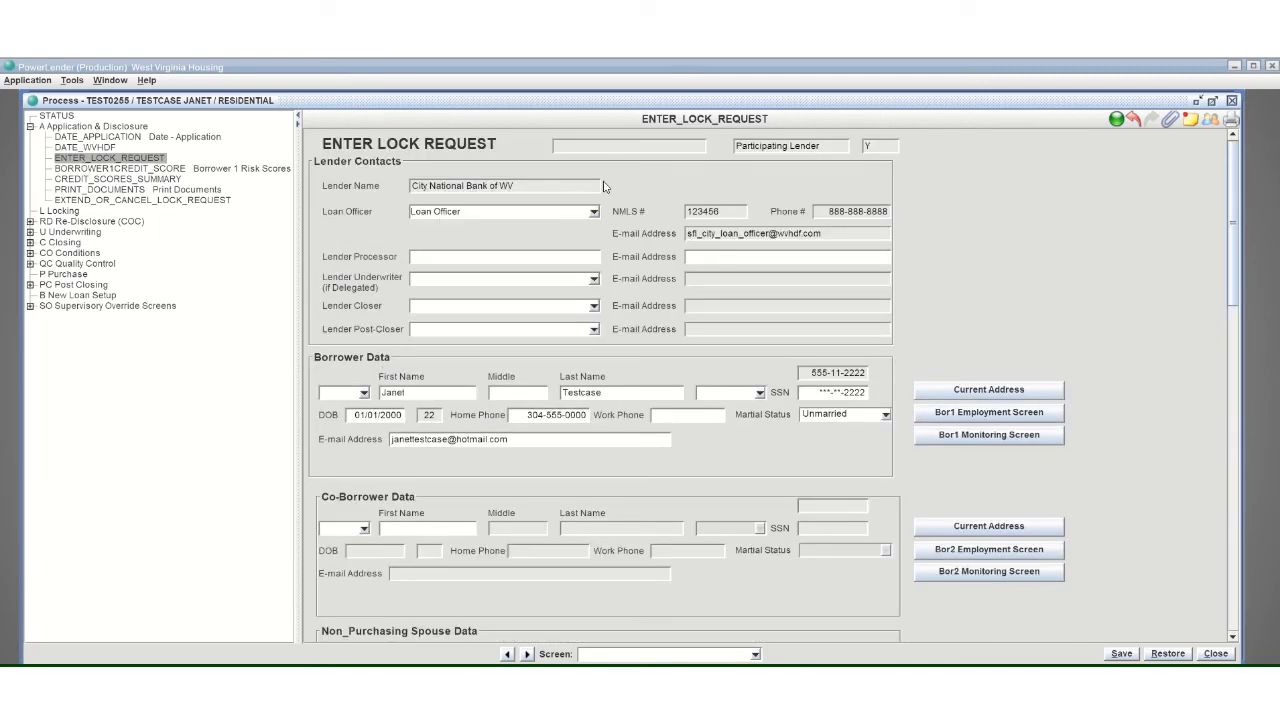
pyautogui.scroll(-6, 905, 195)
pyautogui.scroll(-18, 915, 207)
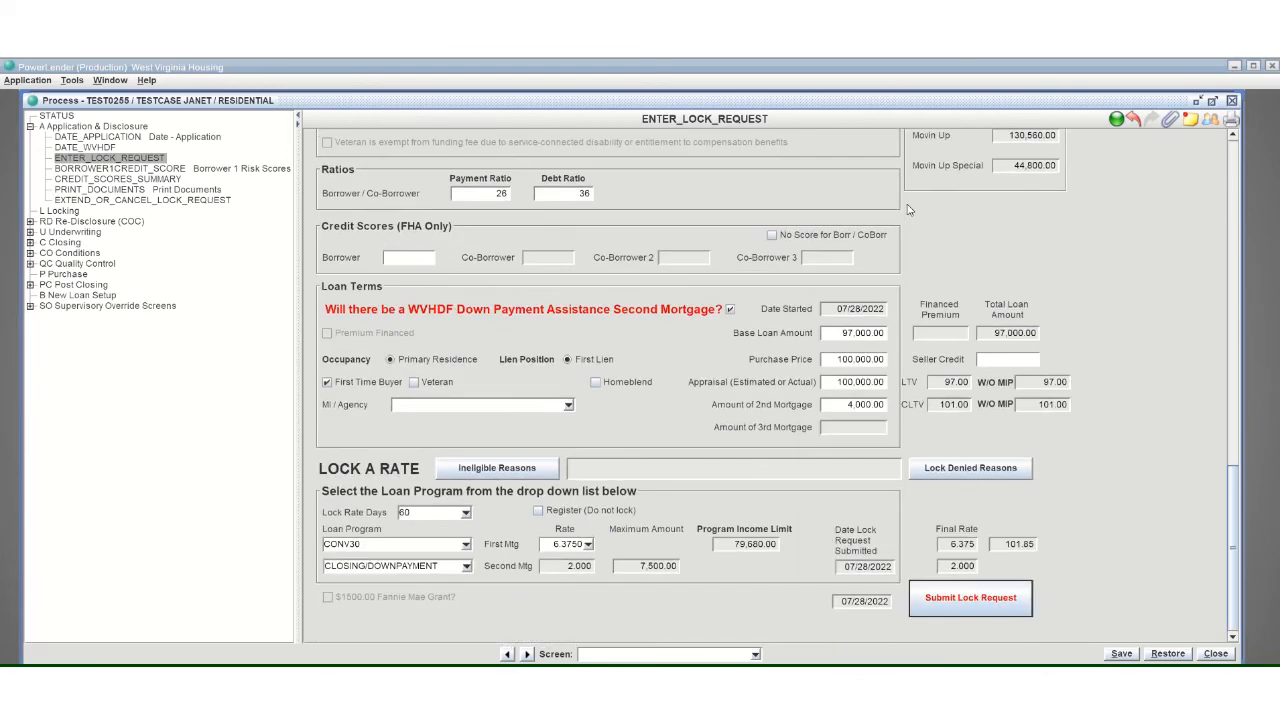
pyautogui.scroll(1, 908, 209)
pyautogui.scroll(-1, 908, 209)
pyautogui.click(914, 613)
# - Return to the EXTEND_OR_CANCEL_LOCK_REQUEST screen
pyautogui.scroll(10, 790, 185)
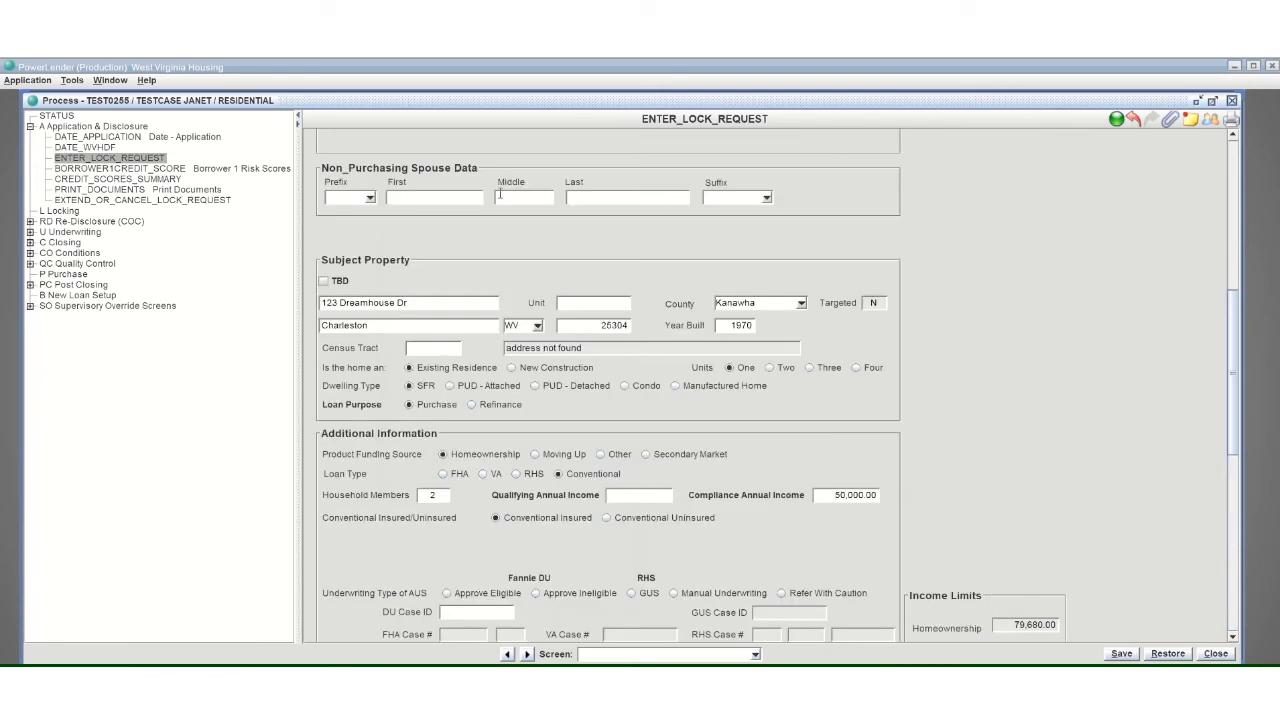
pyautogui.click(67, 201)
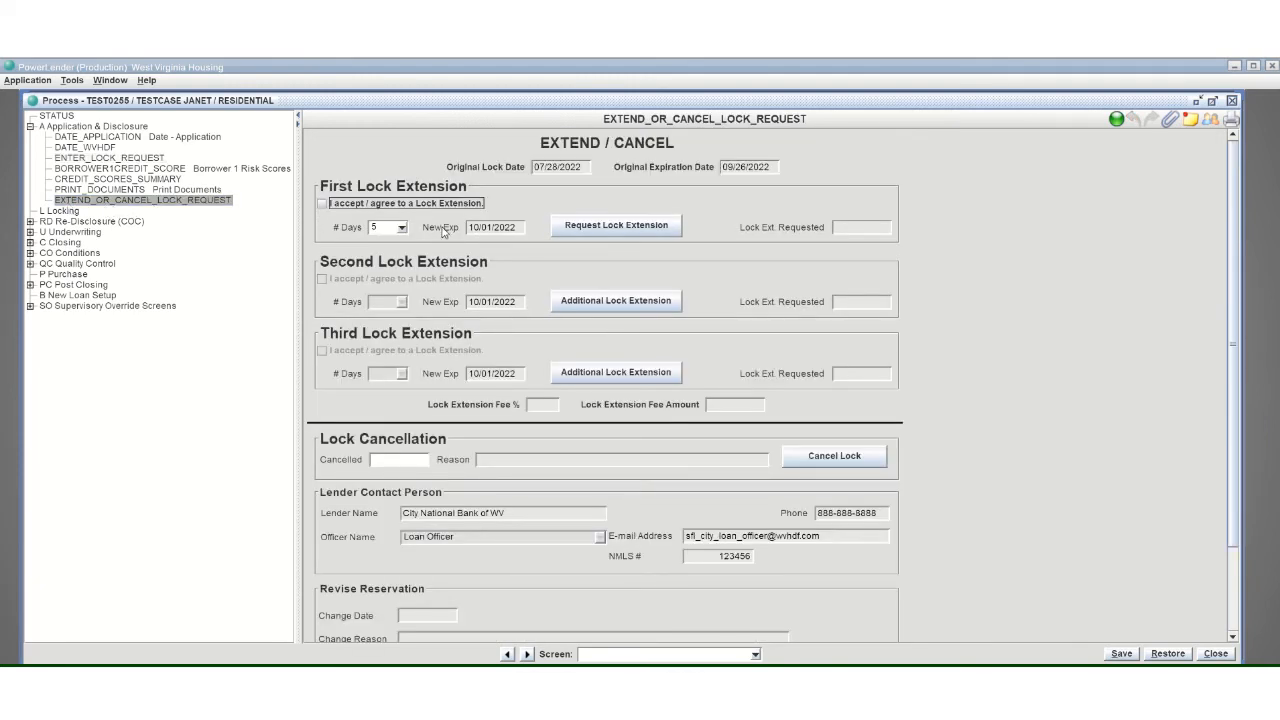
# - Check the Revise Reservation section and the First Lock Extension's agreement checkbox and number-of-days choices
pyautogui.scroll(-3, 633, 203)
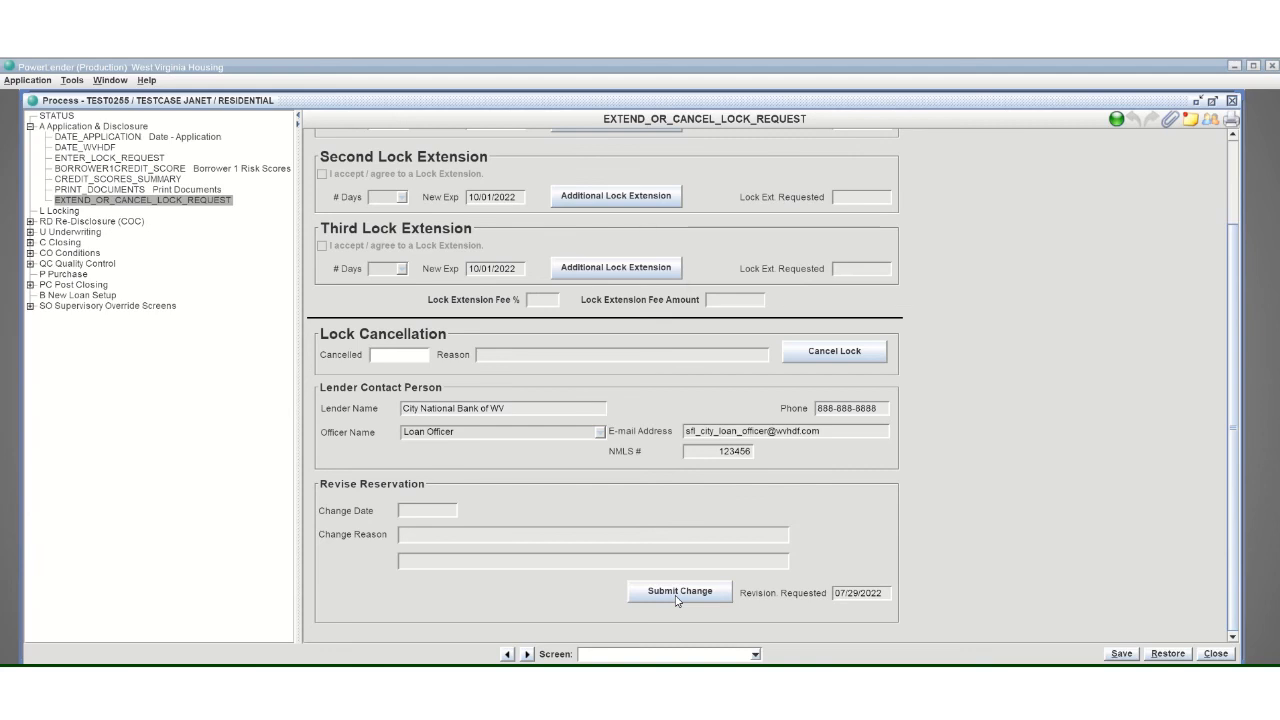
pyautogui.scroll(3, 308, 610)
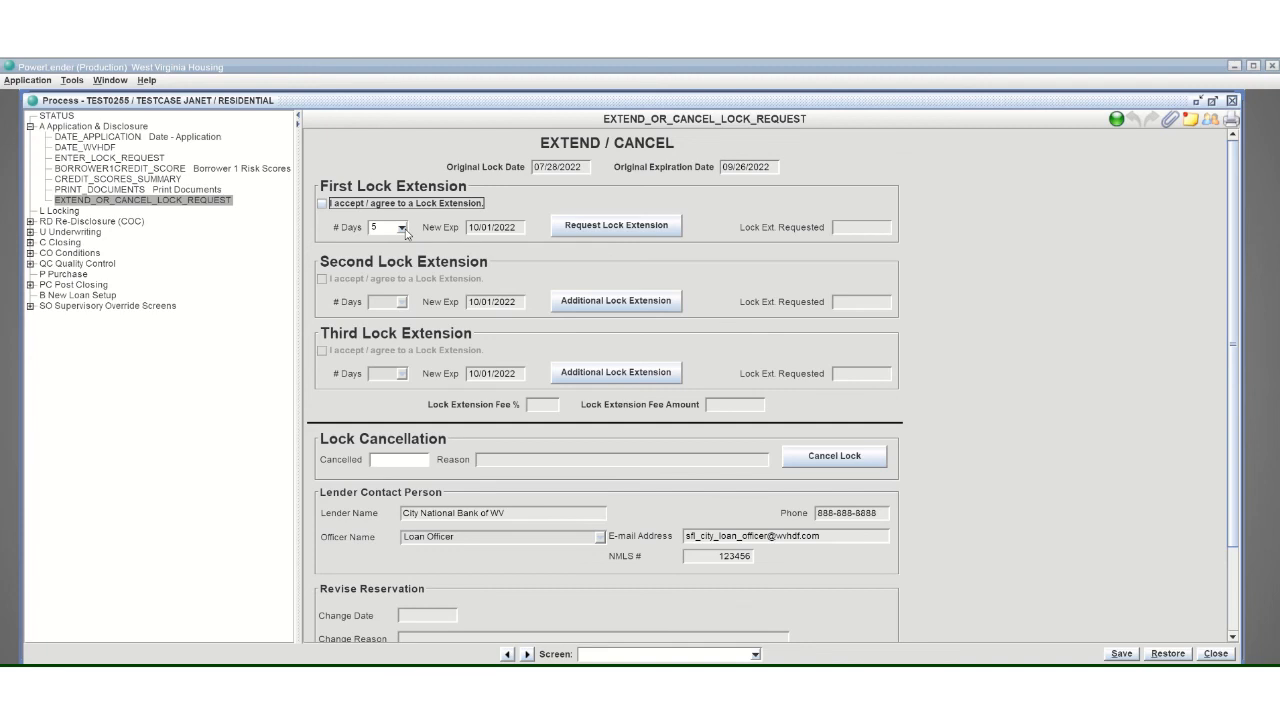
pyautogui.click(327, 204)
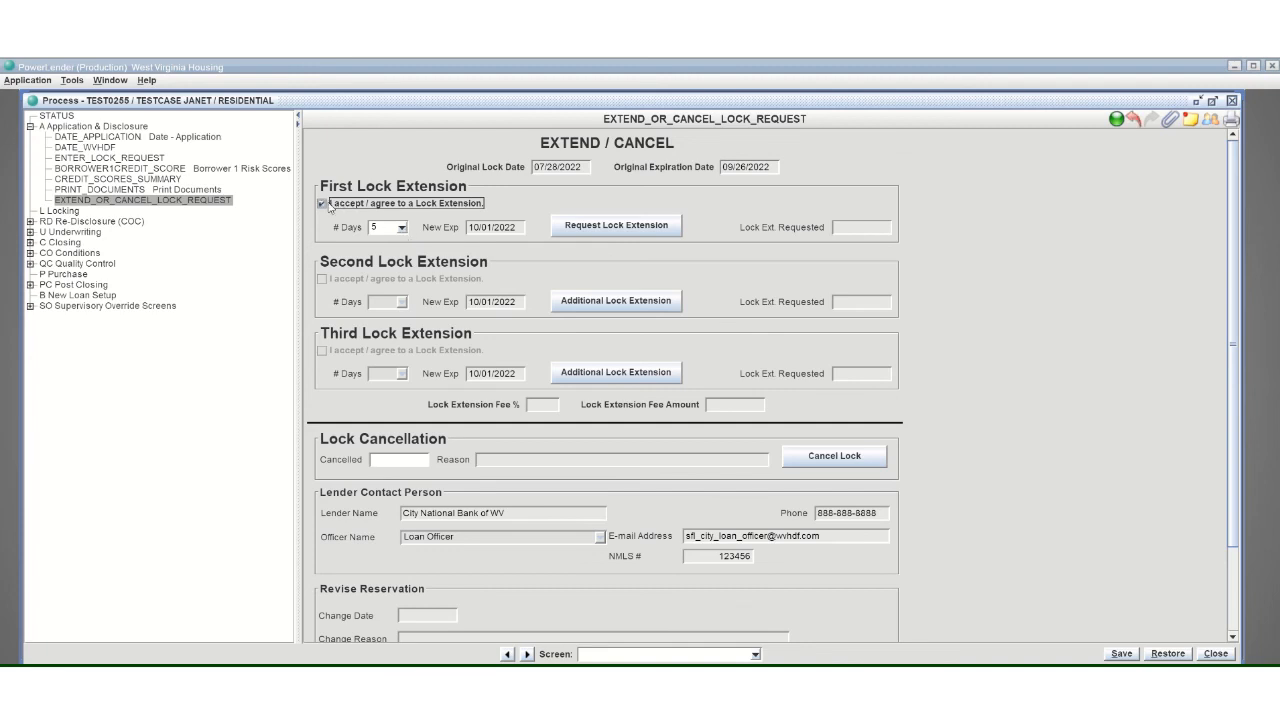
pyautogui.click(327, 204)
pyautogui.click(401, 228)
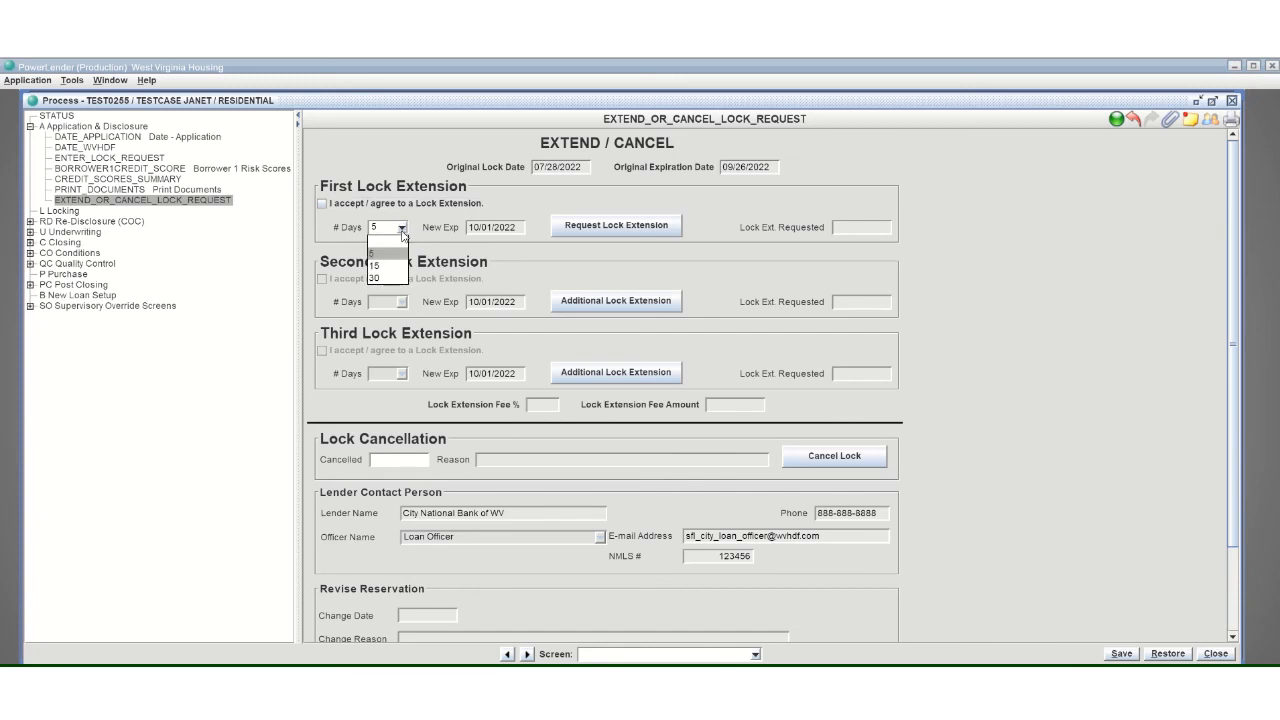
pyautogui.click(402, 231)
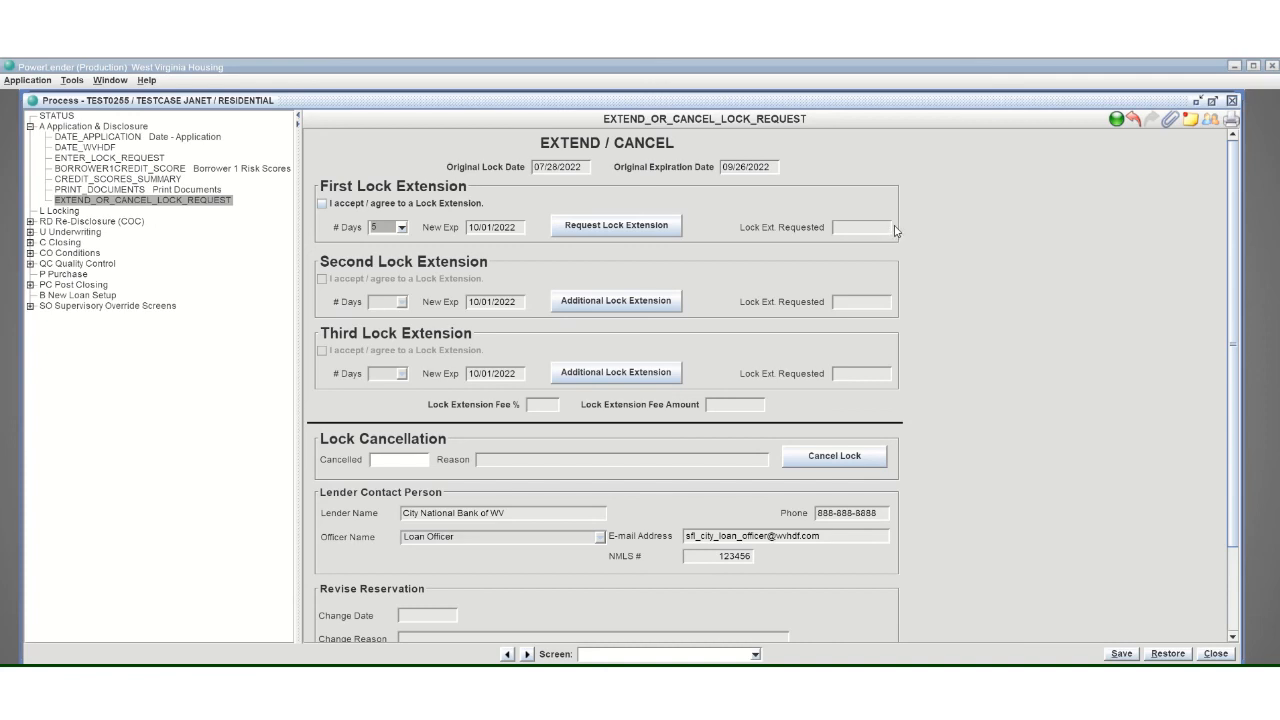
# - Set up printing of the individual form LOCK_CONFIRMATION for the current loan
pyautogui.click(1231, 121)
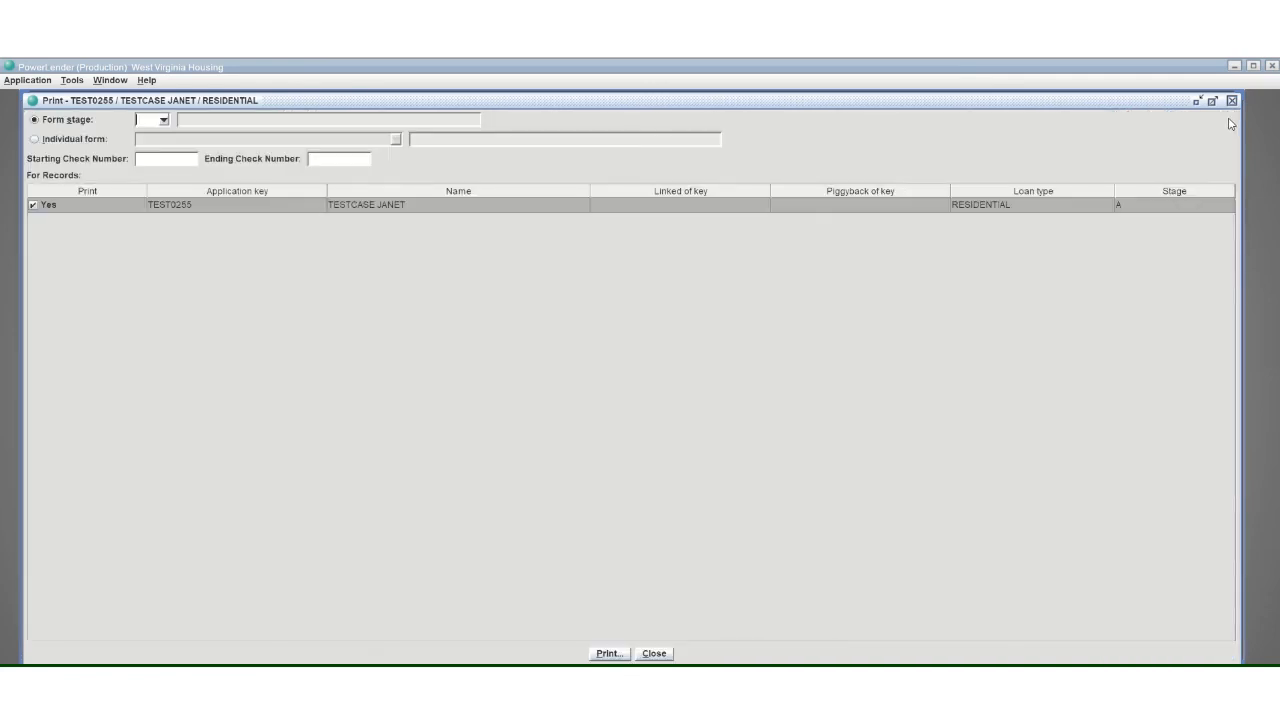
pyautogui.click(34, 139)
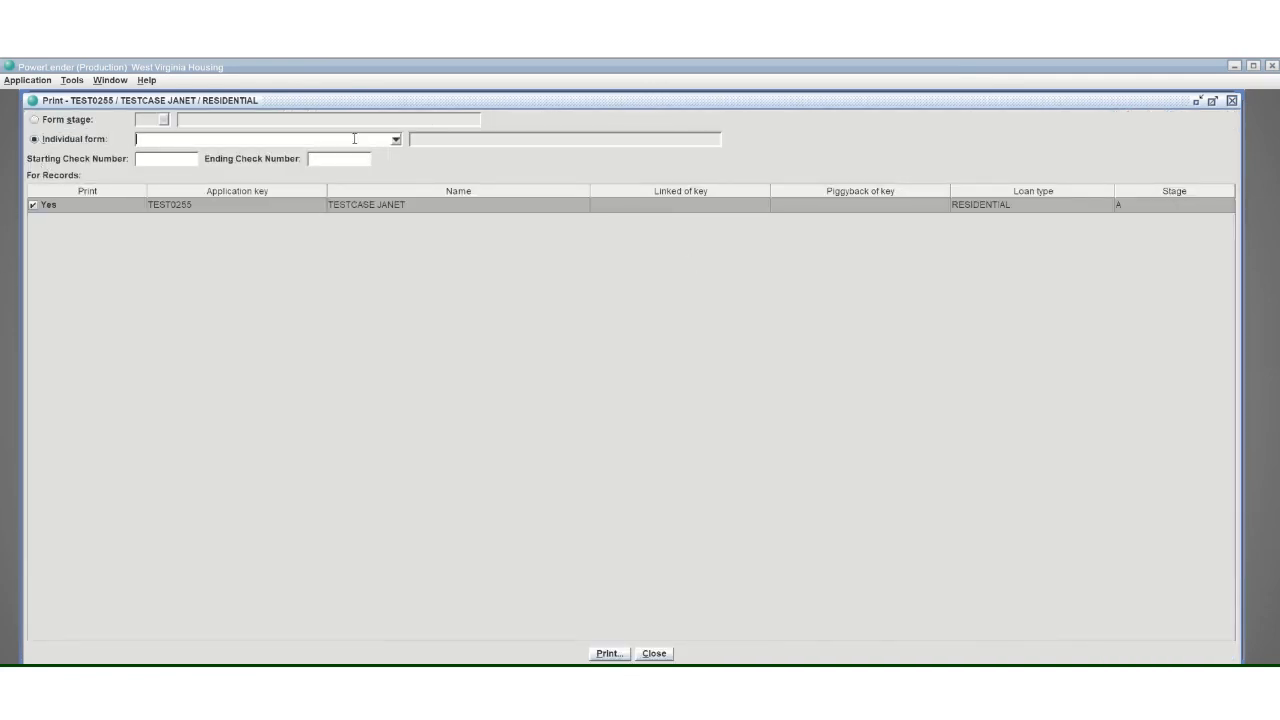
pyautogui.write('LOCK')
pyautogui.click(398, 143)
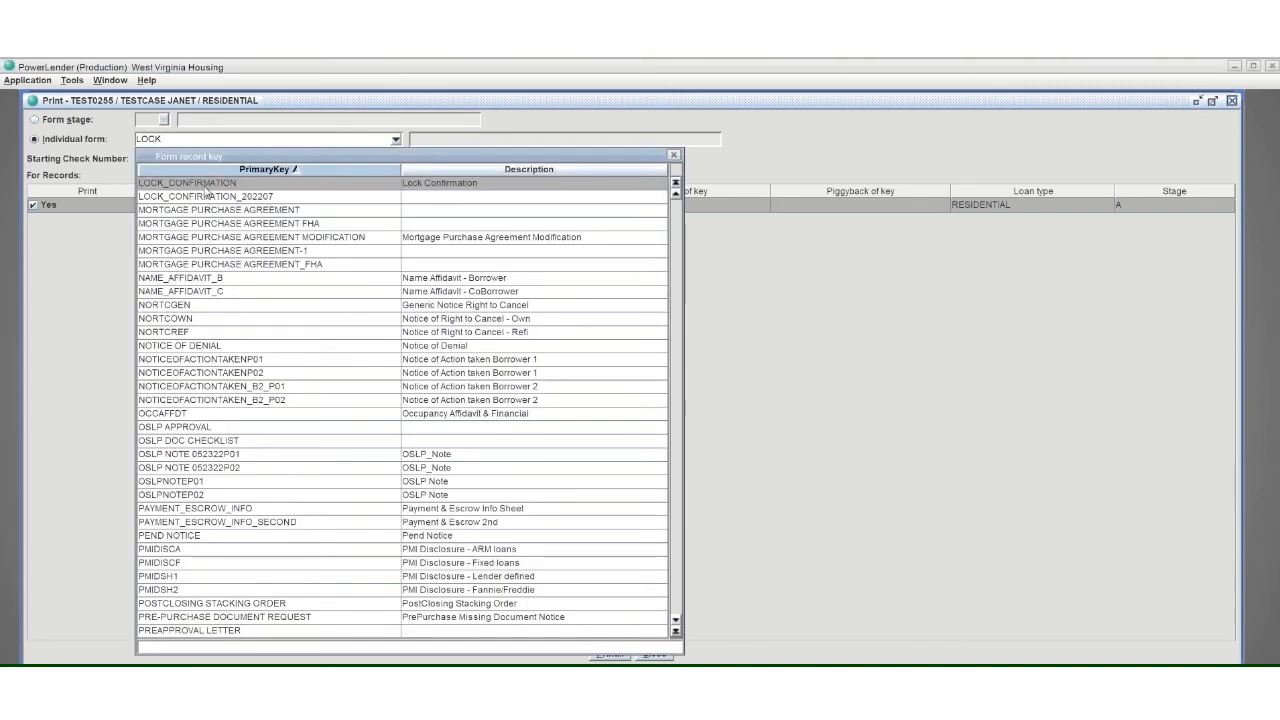
pyautogui.click(205, 188)
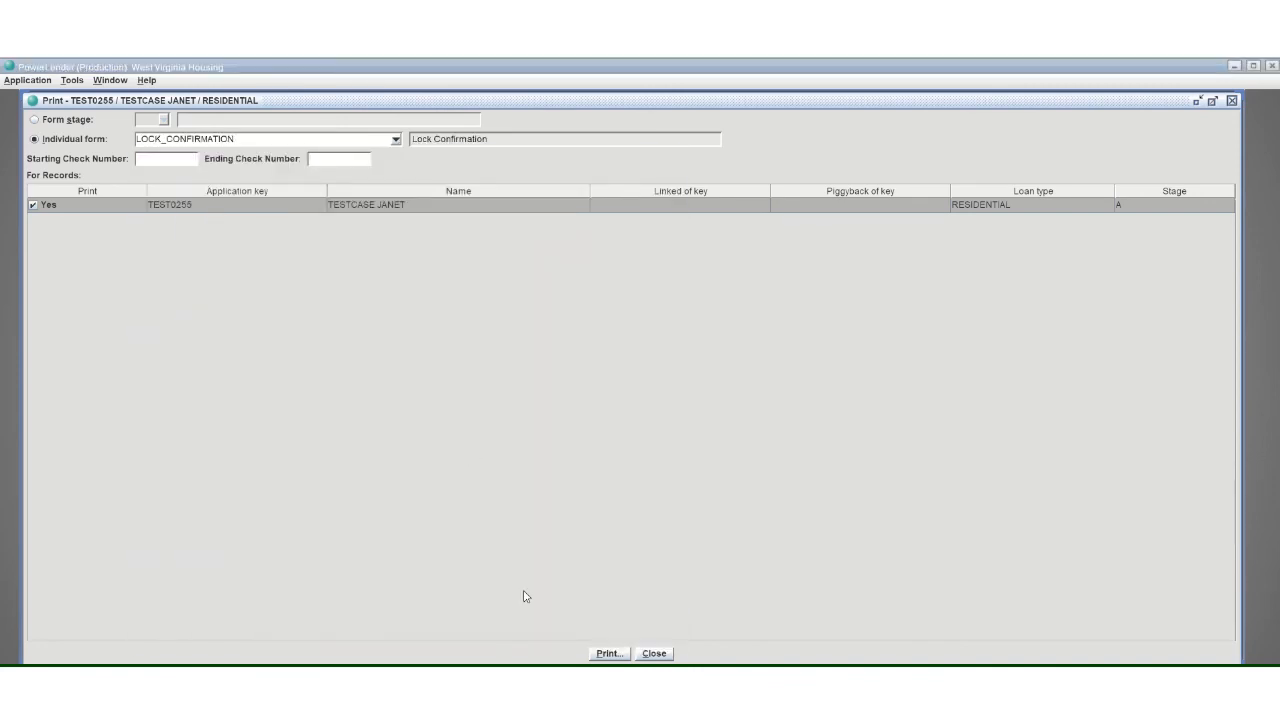
# - Print the lock confirmation with WebPrintService, then close the resulting document and the print window
pyautogui.click(607, 653)
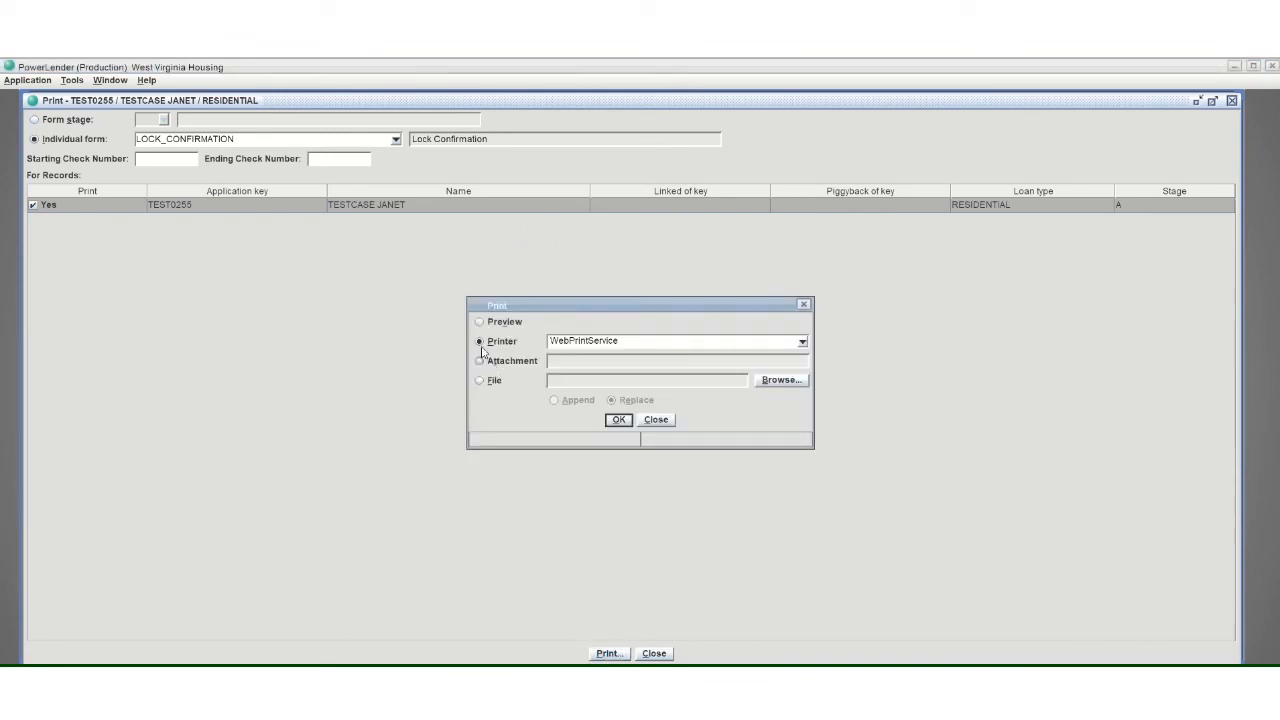
pyautogui.click(617, 420)
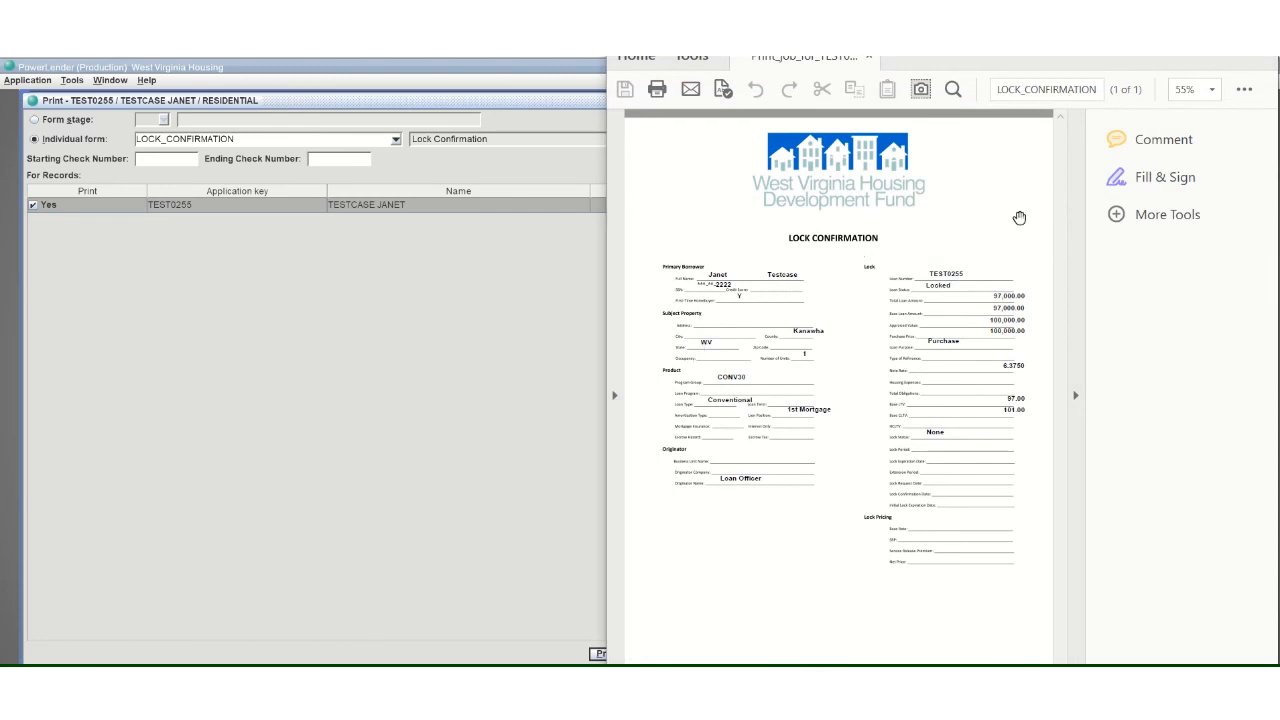
pyautogui.click(1260, 20)
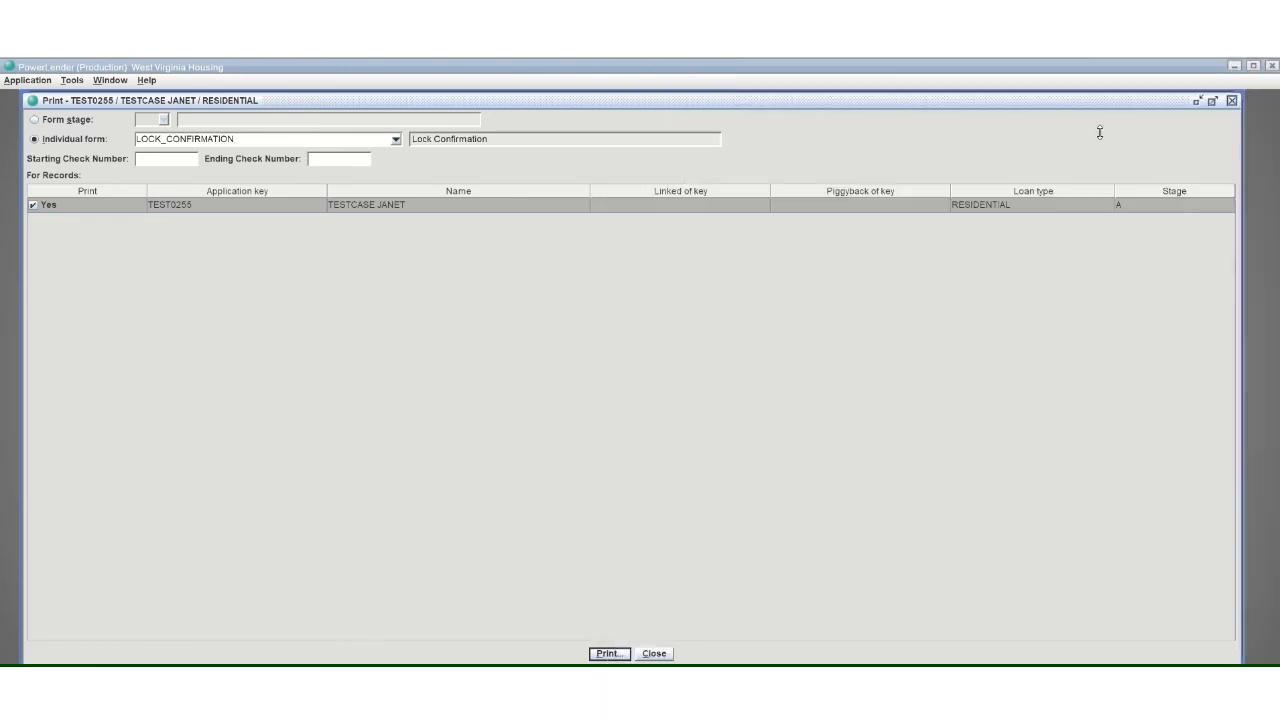
pyautogui.click(655, 653)
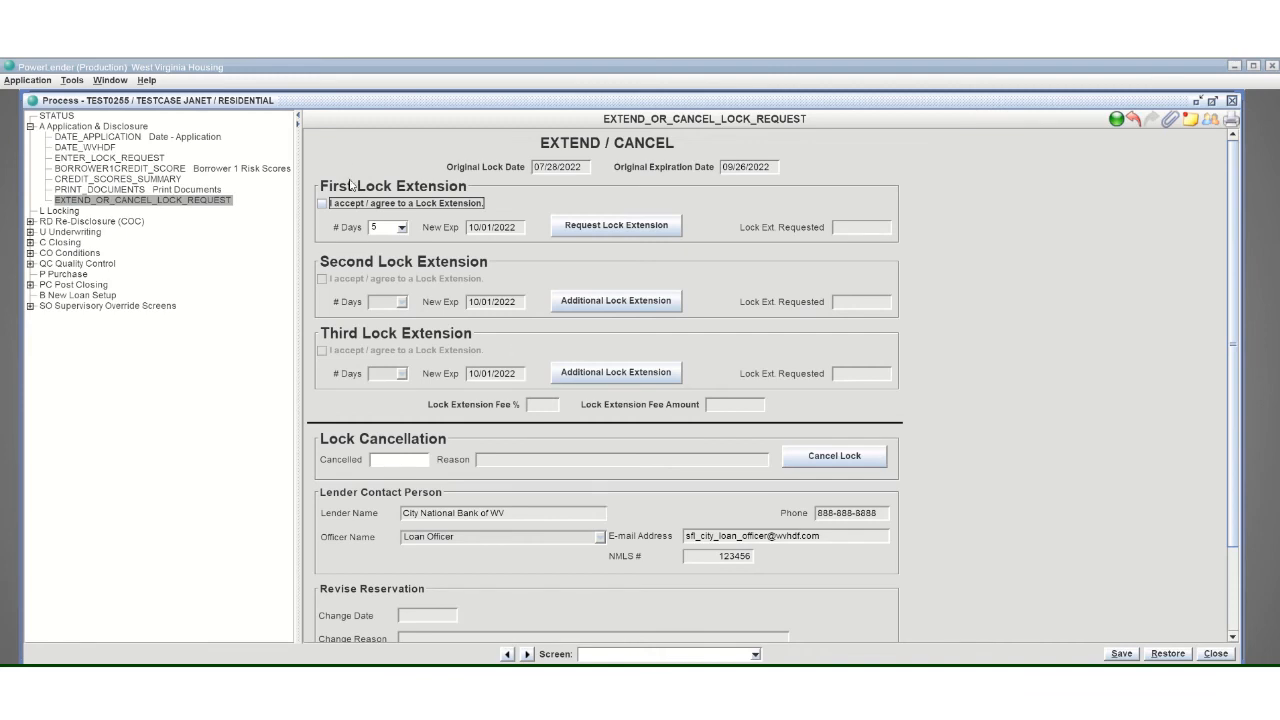
# - Try entering 07/29/2022 as the Lock Cancellation date and clear it again
pyautogui.scroll(-3, 365, 245)
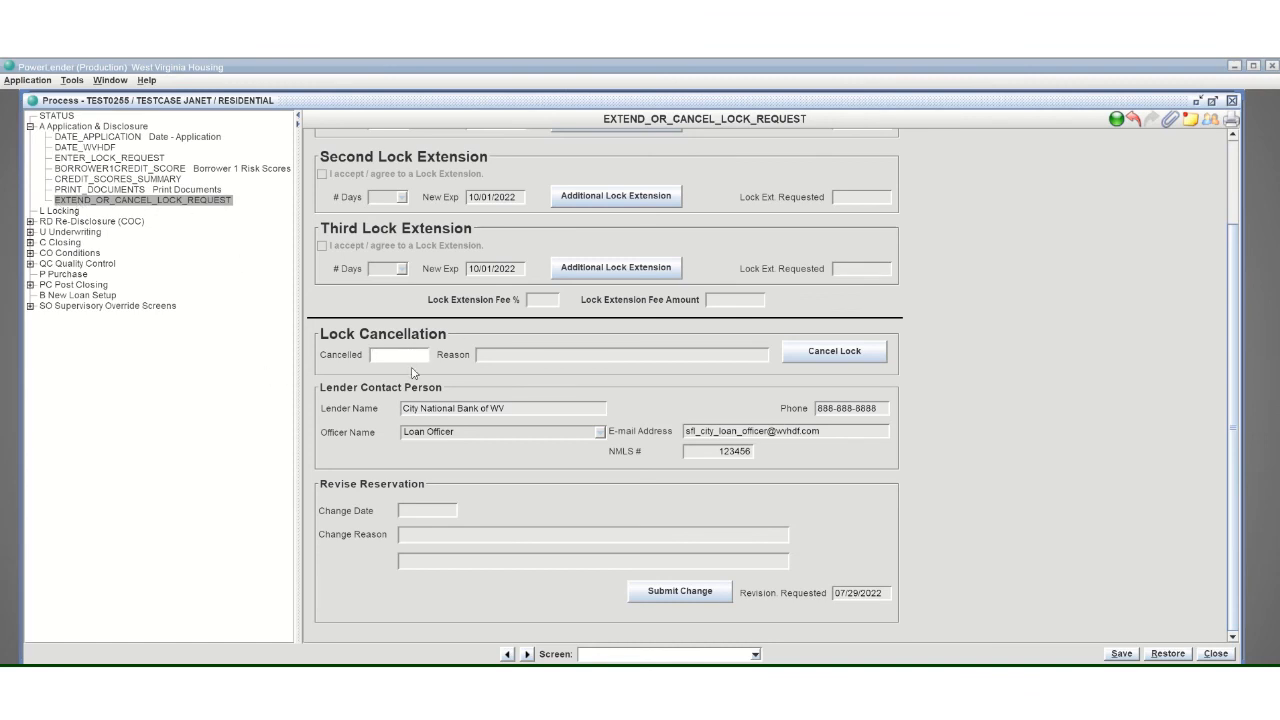
pyautogui.write('07292022')
pyautogui.press('Tab')
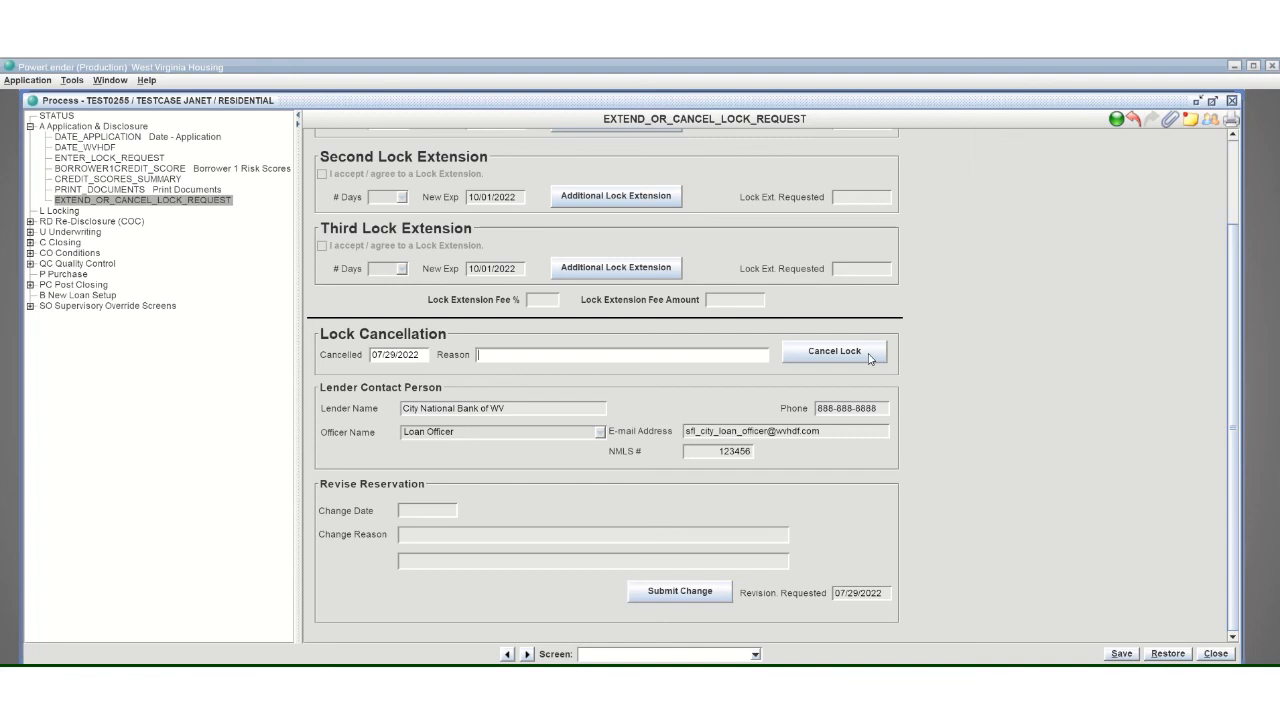
pyautogui.click(408, 355)
pyautogui.press('BackSpace')
# - Open the loan's STATUS screen
pyautogui.click(58, 116)
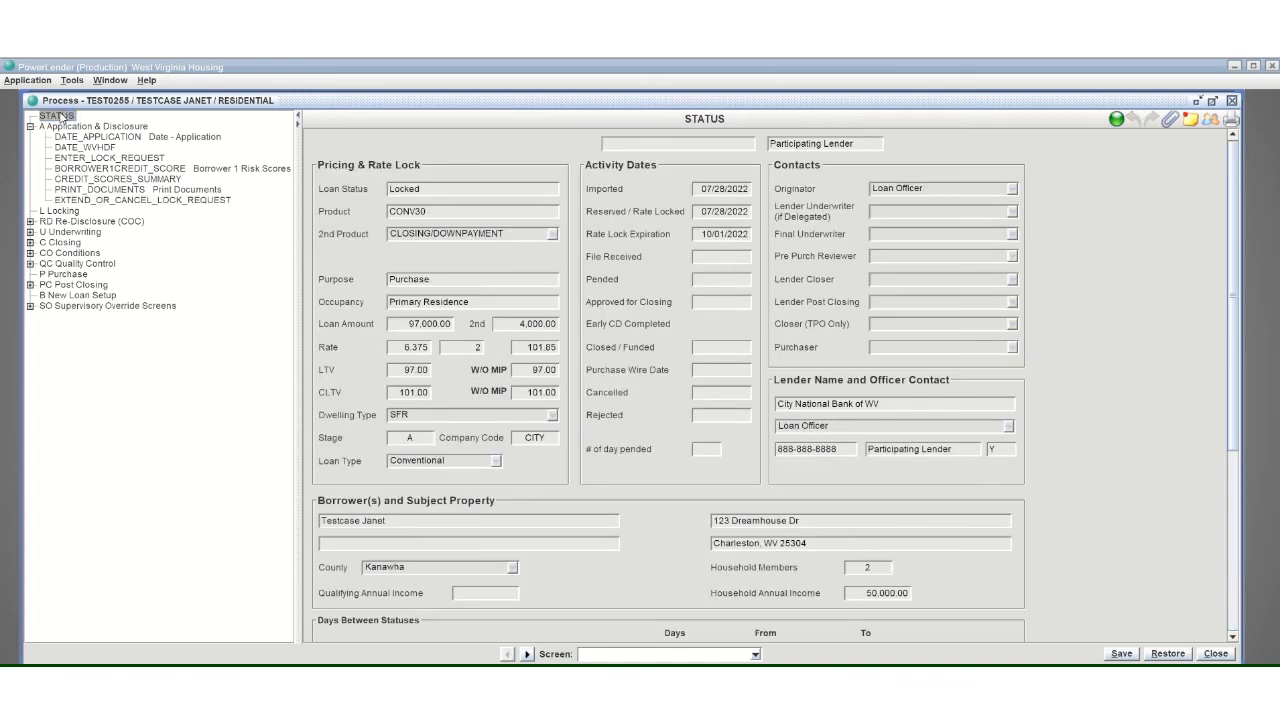